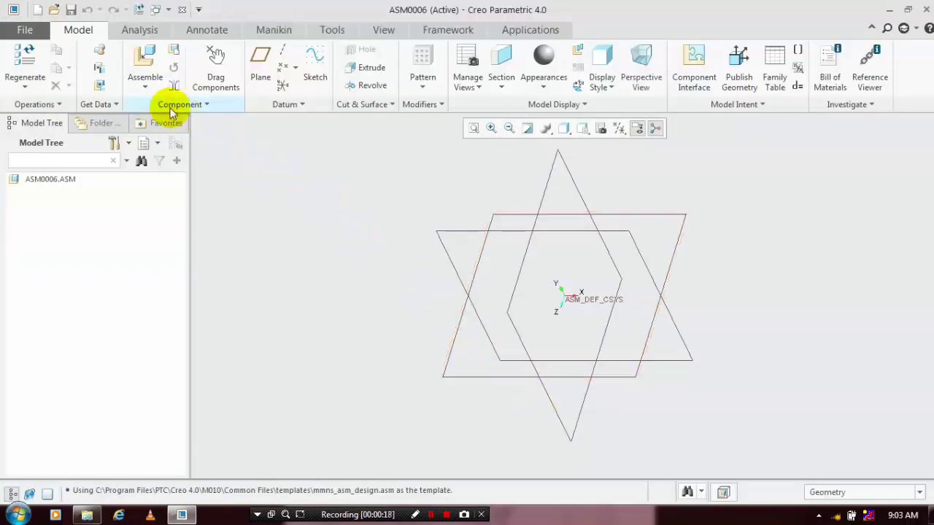
Open the component-adding options in the new ASM0006 assembly (mmns_asm_design template)
{"action": "left_click", "coordinate": [146, 87]}
Place shaft.prt in the assembly with a Fix constraint at its default position
{"action": "left_click", "coordinate": [152, 106]}
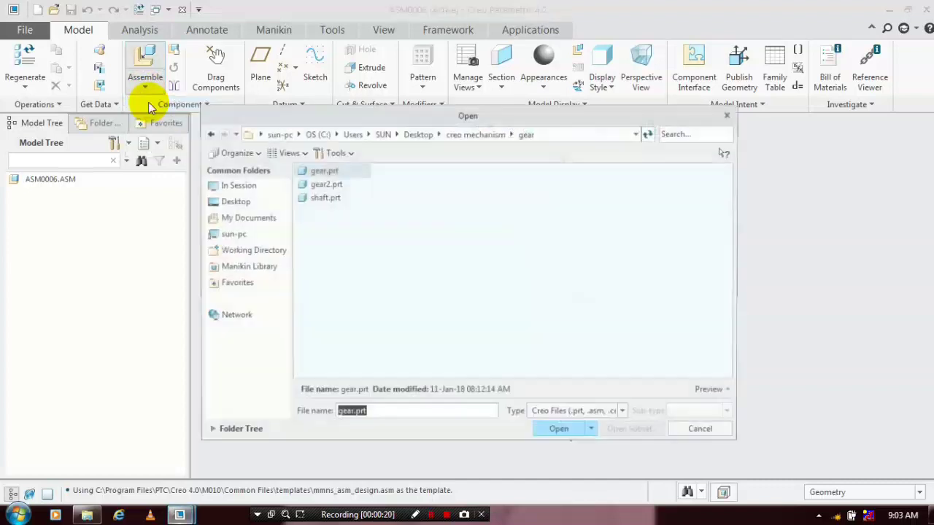
{"action": "left_click", "coordinate": [321, 198]}
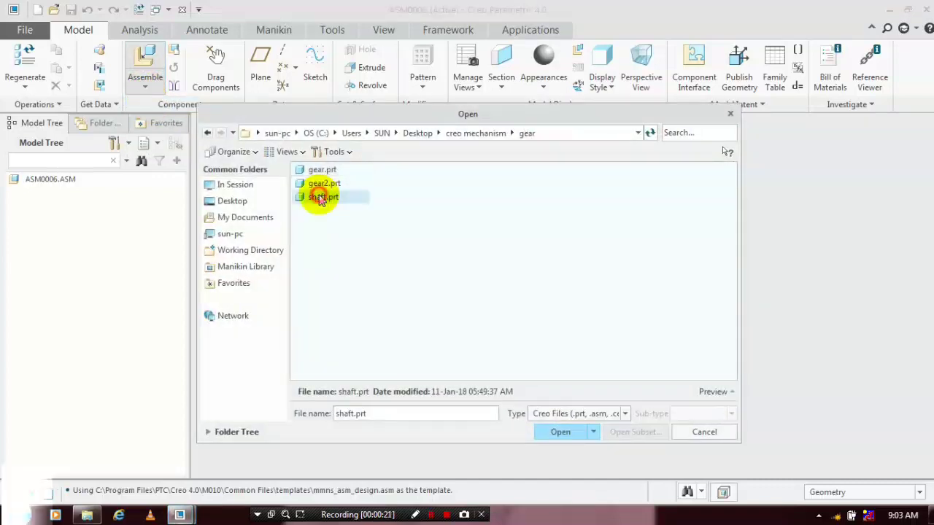
{"action": "left_click", "coordinate": [560, 431]}
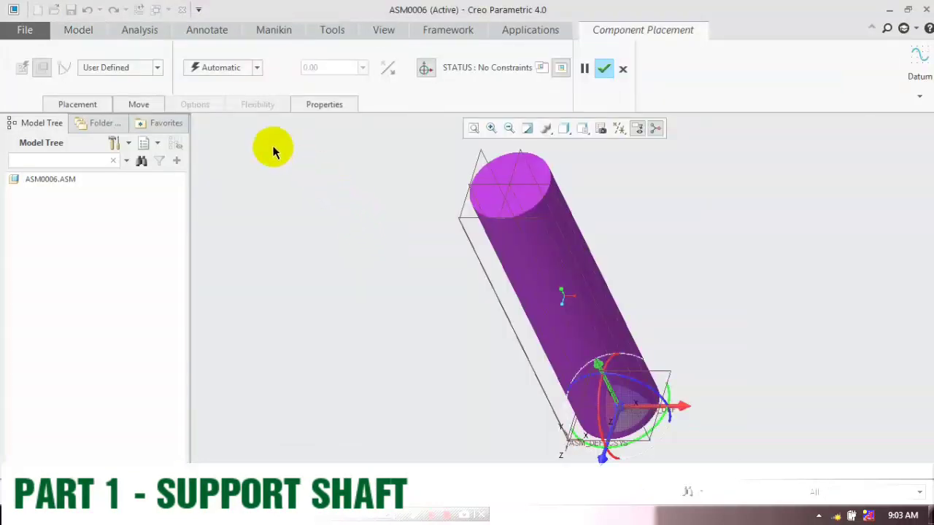
{"action": "left_click", "coordinate": [256, 67]}
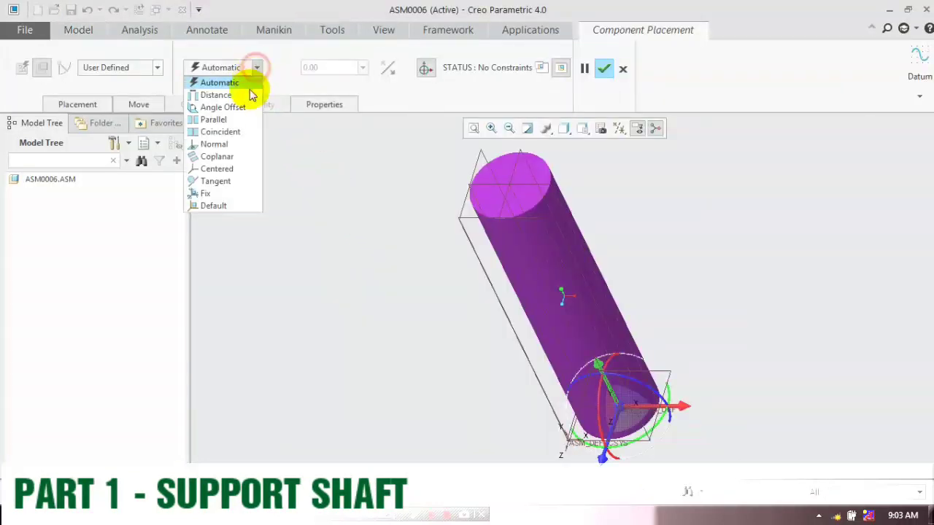
{"action": "left_click", "coordinate": [237, 194]}
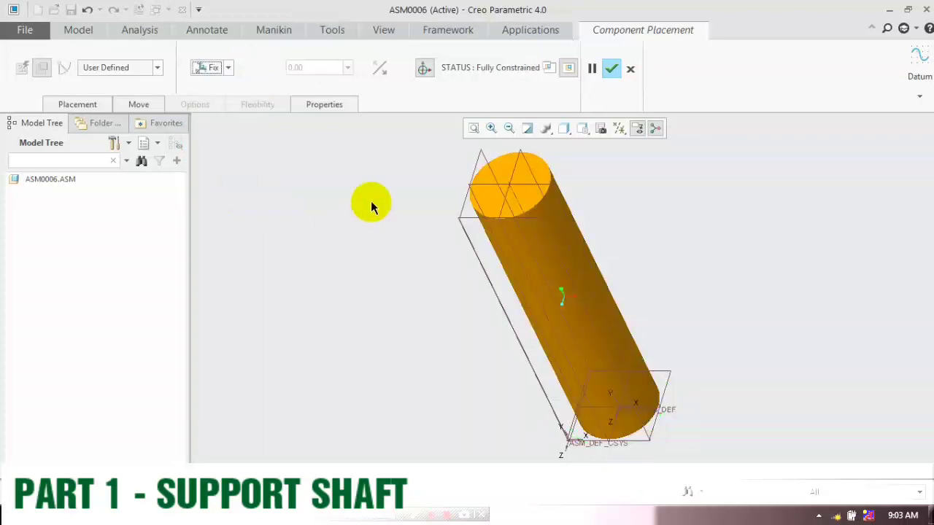
{"action": "left_click", "coordinate": [611, 69]}
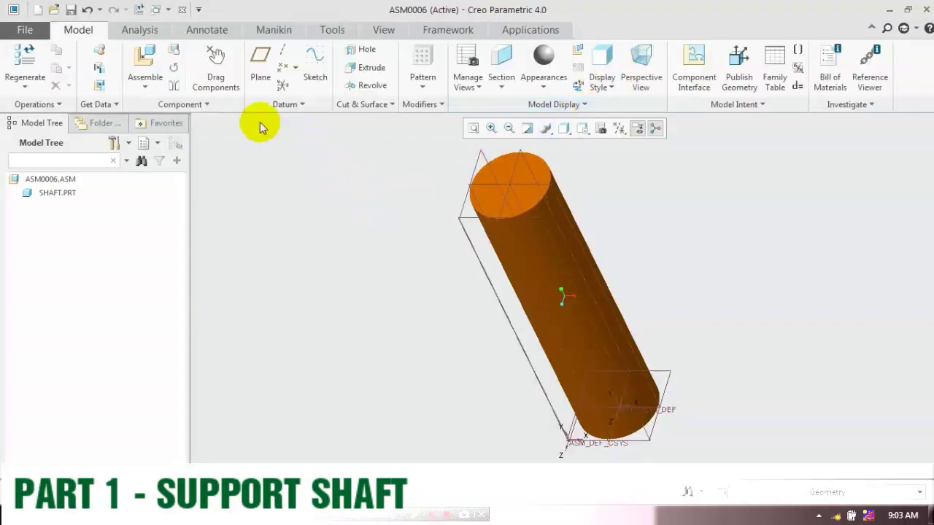
{"action": "left_click", "coordinate": [144, 88]}
{"action": "left_click", "coordinate": [143, 100]}
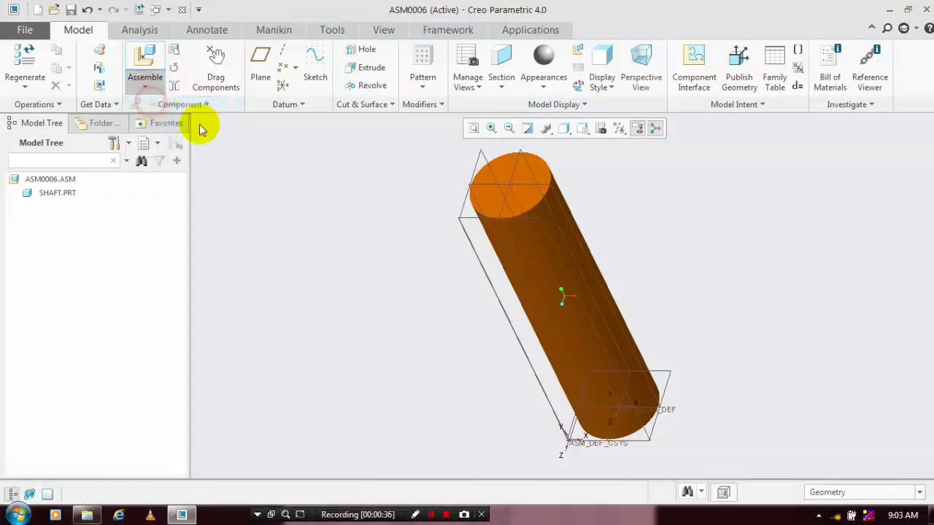
Load a second copy of shaft.prt and drag it to the right of the first
{"action": "left_click", "coordinate": [328, 197]}
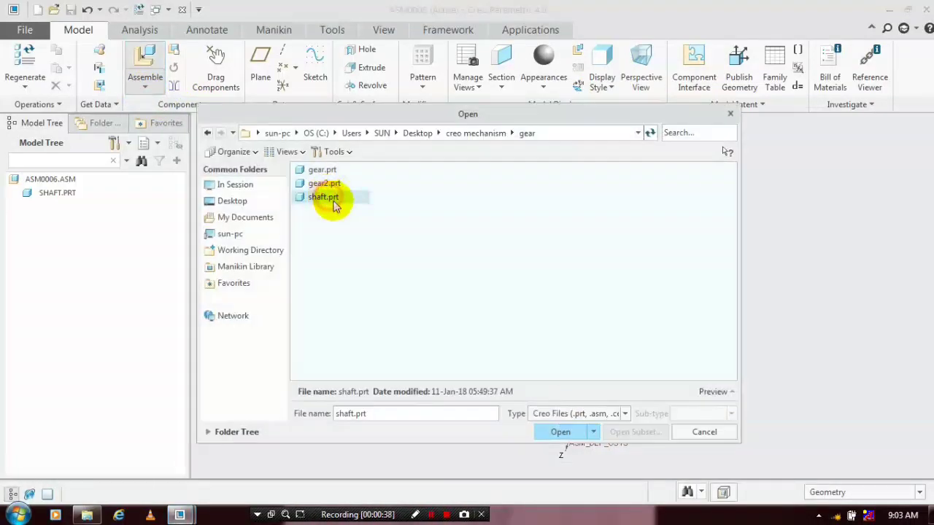
{"action": "left_click", "coordinate": [560, 432]}
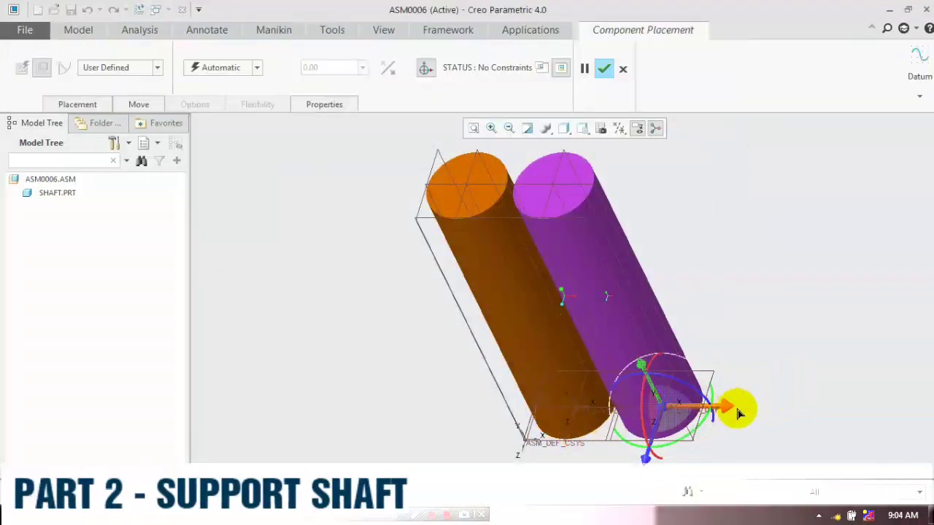
{"action": "left_click_drag", "start_coordinate": [738, 413], "coordinate": [861, 407]}
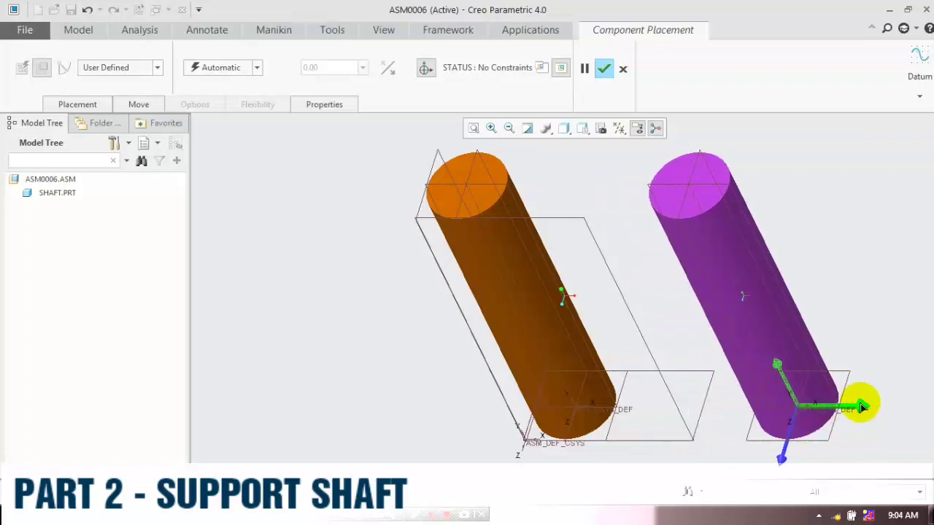
{"action": "left_click", "coordinate": [82, 106]}
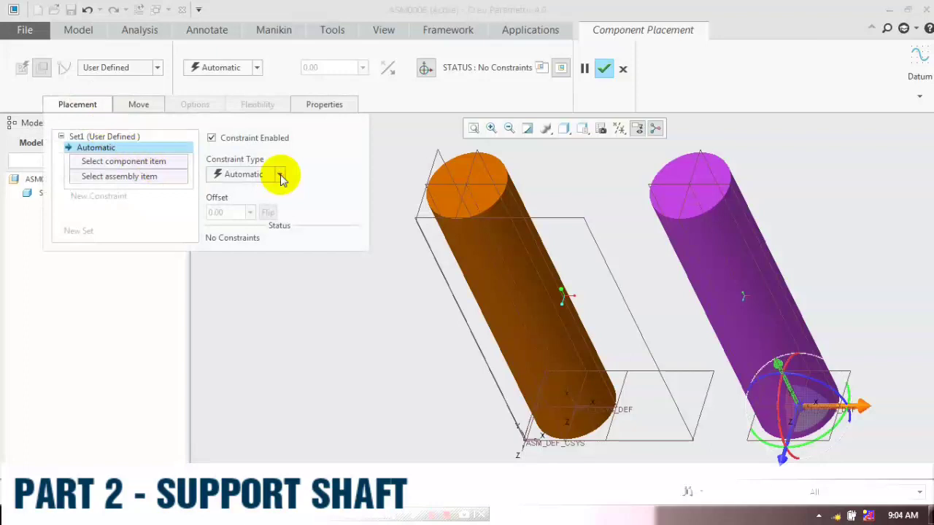
Make the second shaft's RIGHT datum plane Parallel to the first shaft's RIGHT plane
{"action": "left_click", "coordinate": [280, 176]}
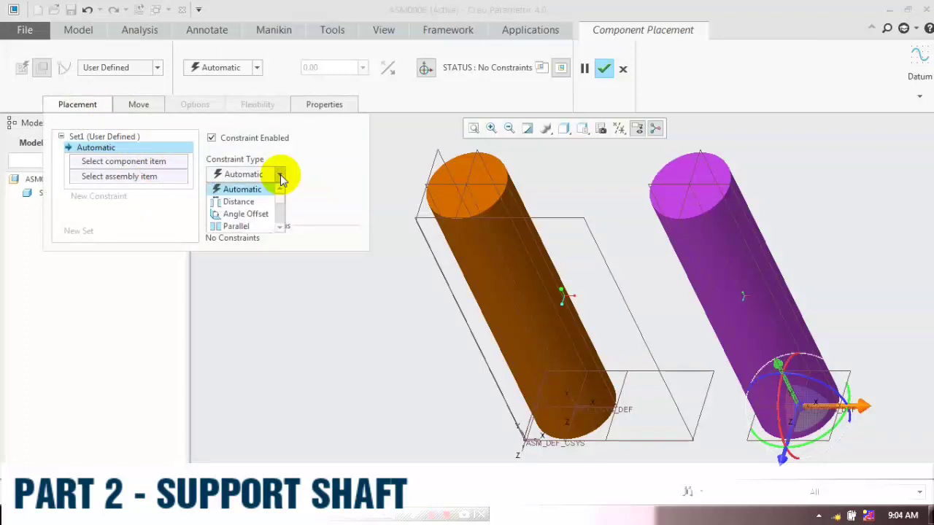
{"action": "left_click", "coordinate": [246, 227]}
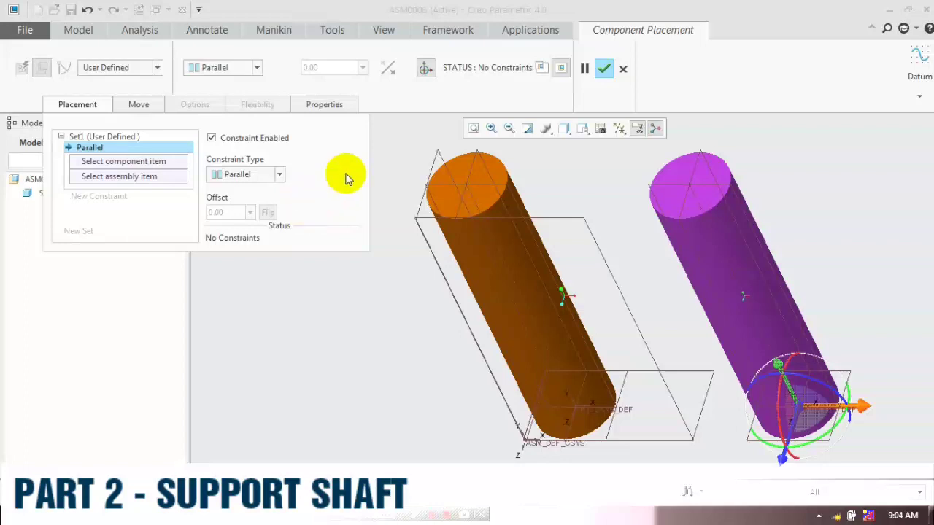
{"action": "left_click", "coordinate": [539, 160]}
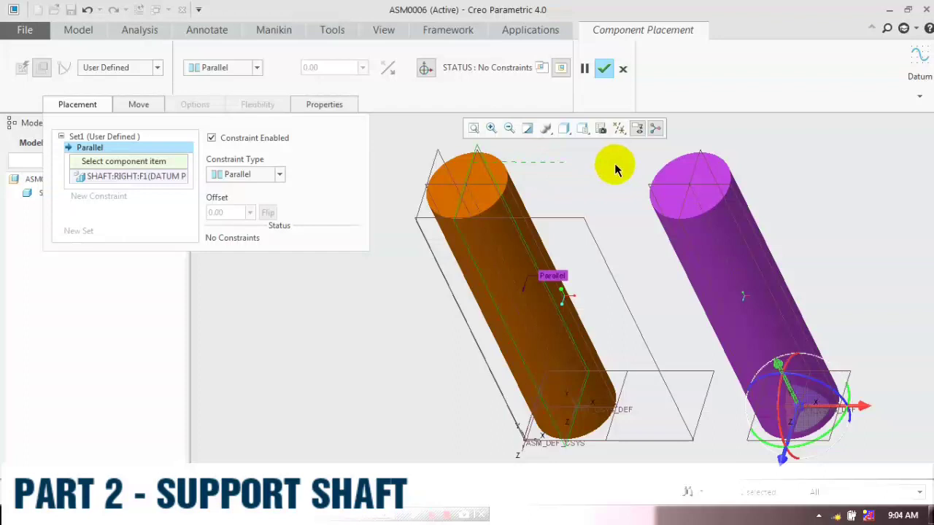
{"action": "left_click", "coordinate": [699, 171]}
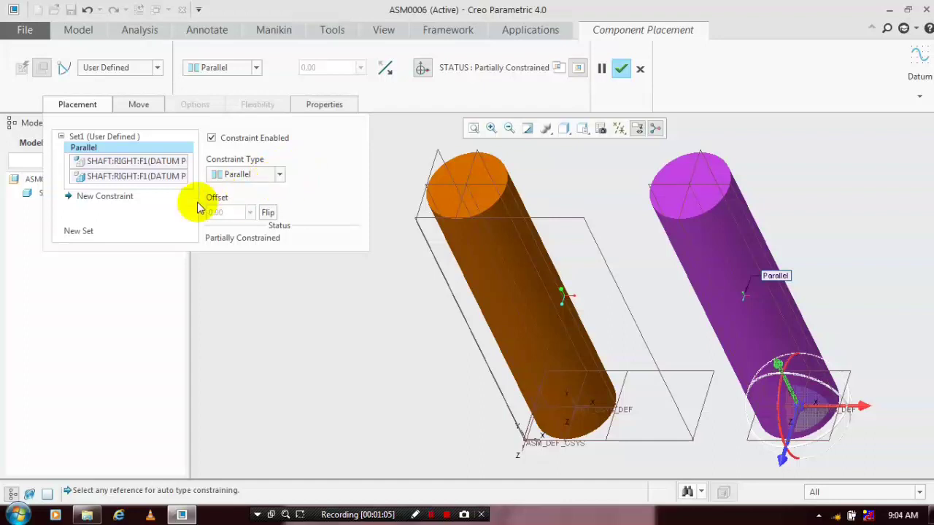
Make the two shafts' FRONT datum planes coincident
{"action": "left_click", "coordinate": [142, 196]}
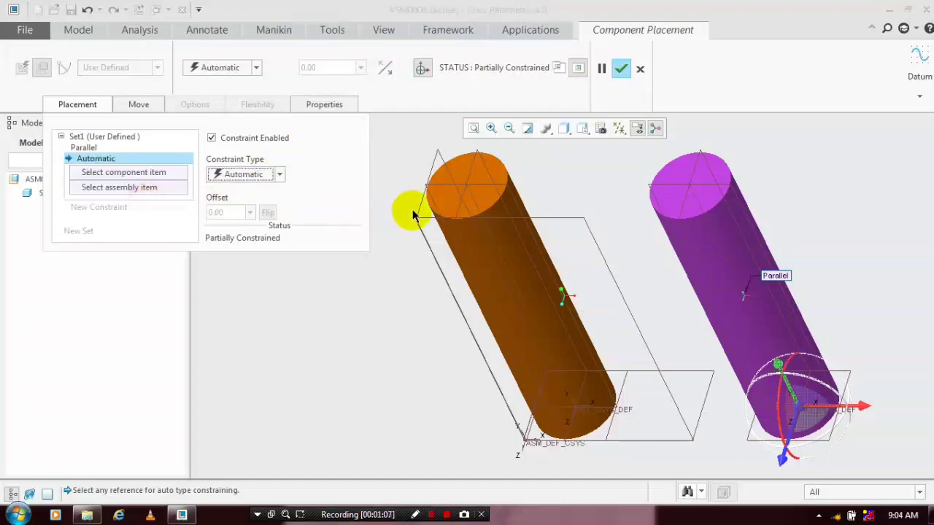
{"action": "left_click", "coordinate": [510, 188]}
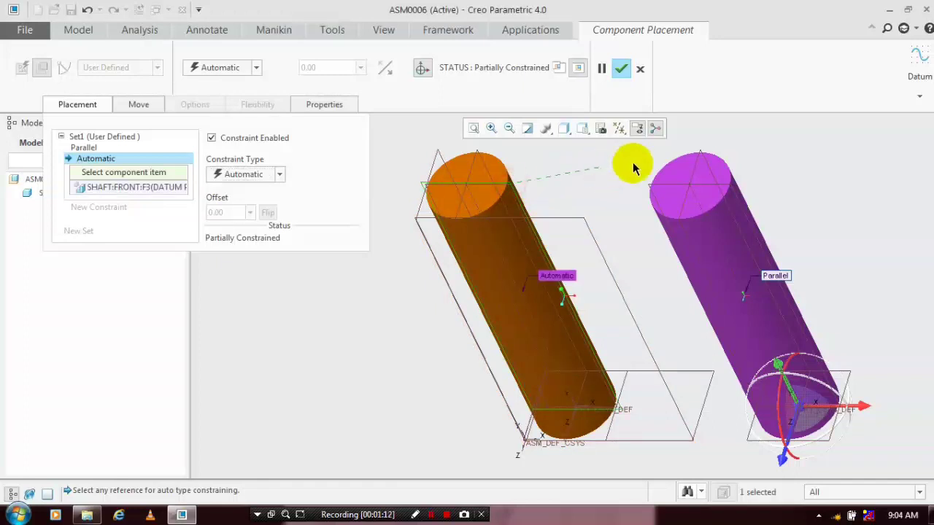
{"action": "left_click", "coordinate": [664, 188]}
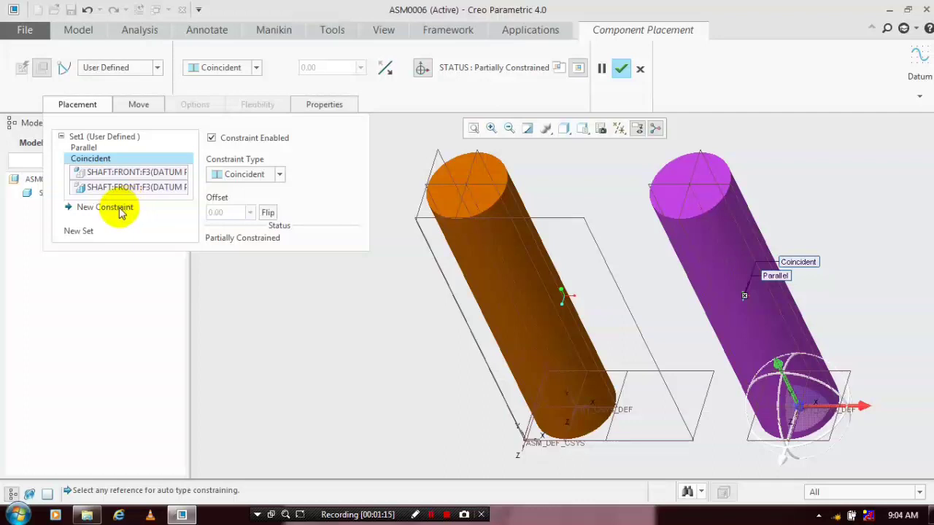
Make the top faces of both shafts coincident
{"action": "left_click", "coordinate": [116, 208]}
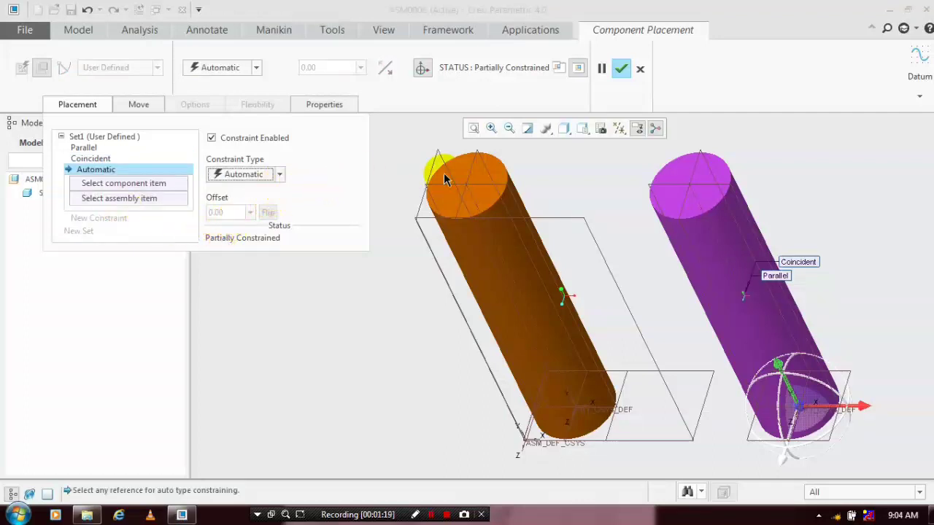
{"action": "left_click", "coordinate": [496, 168]}
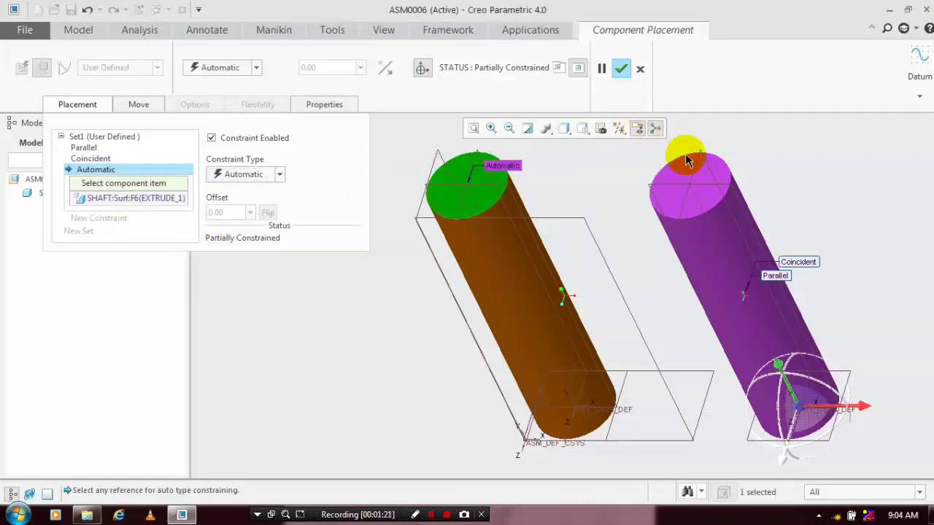
{"action": "left_click", "coordinate": [677, 172]}
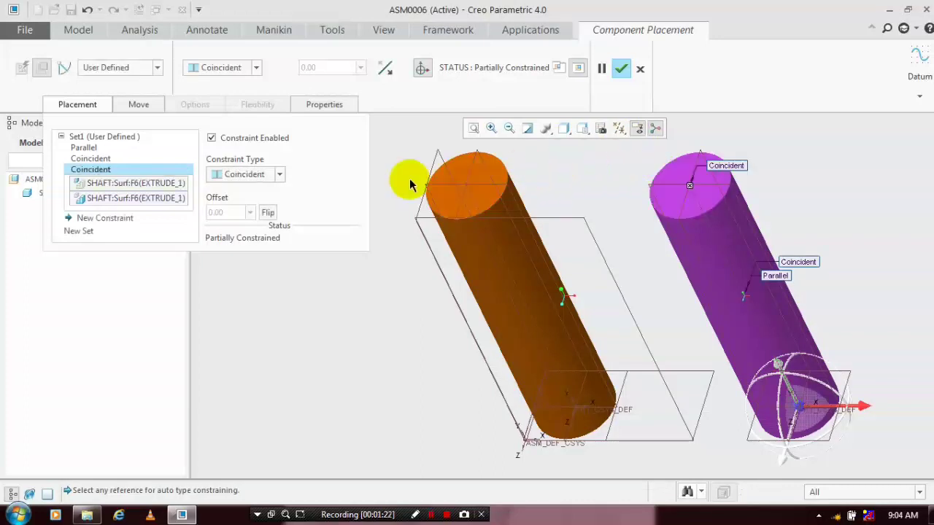
Add a Distance constraint referencing the first shaft's RIGHT datum plane
{"action": "left_click", "coordinate": [123, 220]}
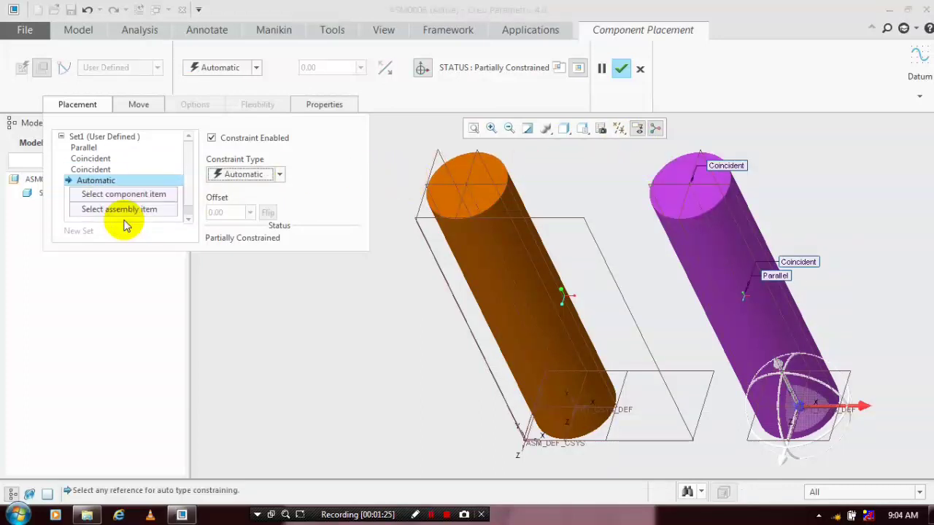
{"action": "left_click", "coordinate": [281, 175]}
{"action": "left_click", "coordinate": [258, 204]}
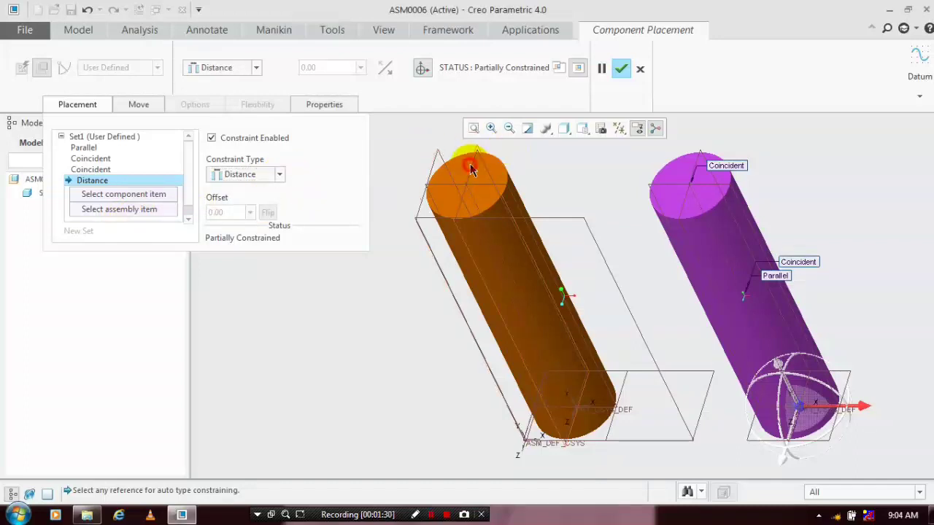
{"action": "left_click", "coordinate": [681, 203]}
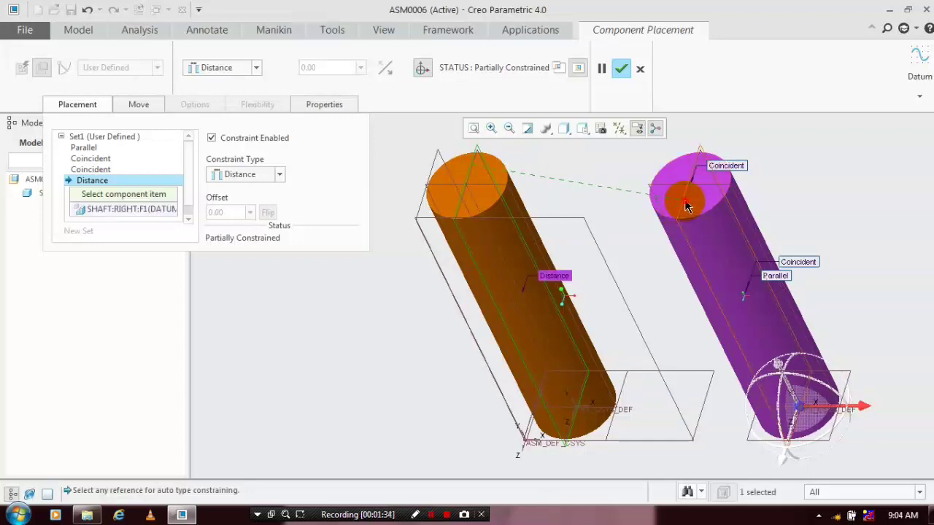
Offset the second shaft's RIGHT plane 14500 from the first's and confirm the placement
{"action": "left_click", "coordinate": [685, 208]}
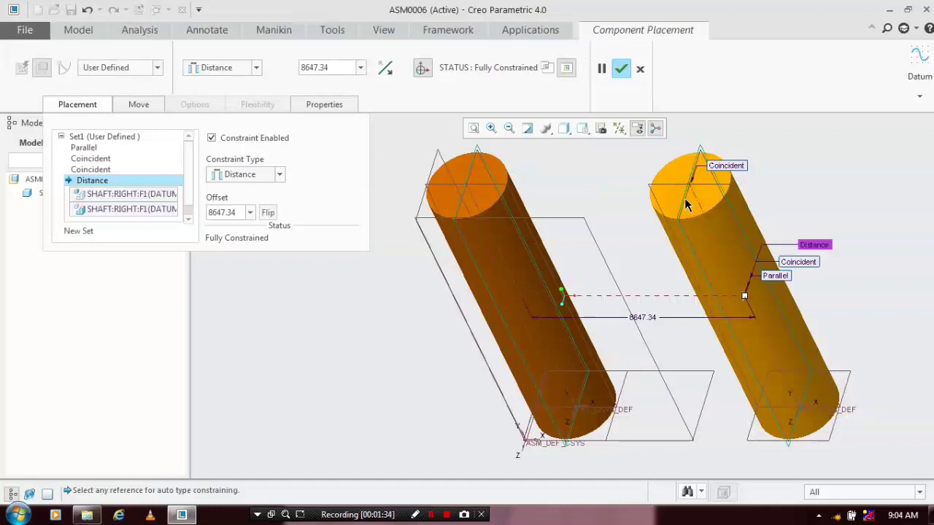
{"action": "double_click", "coordinate": [243, 212]}
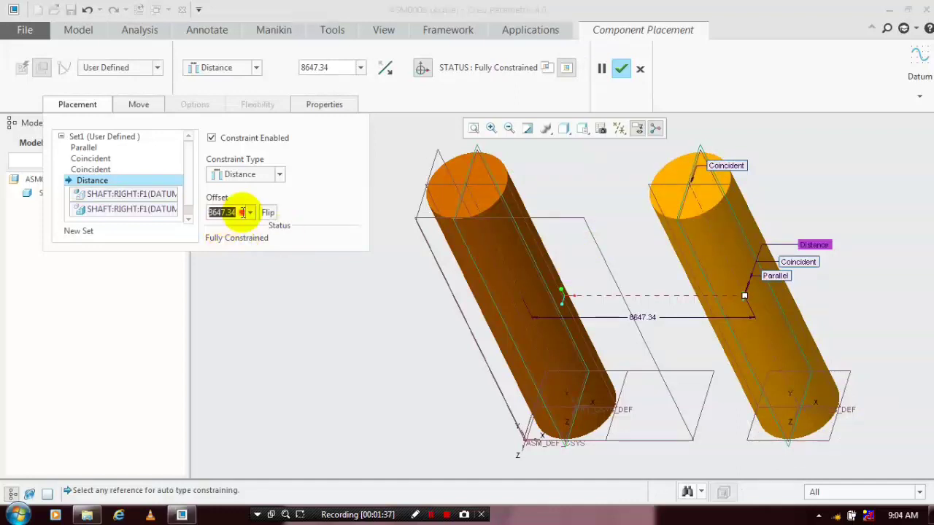
{"action": "type", "text": "14500"}
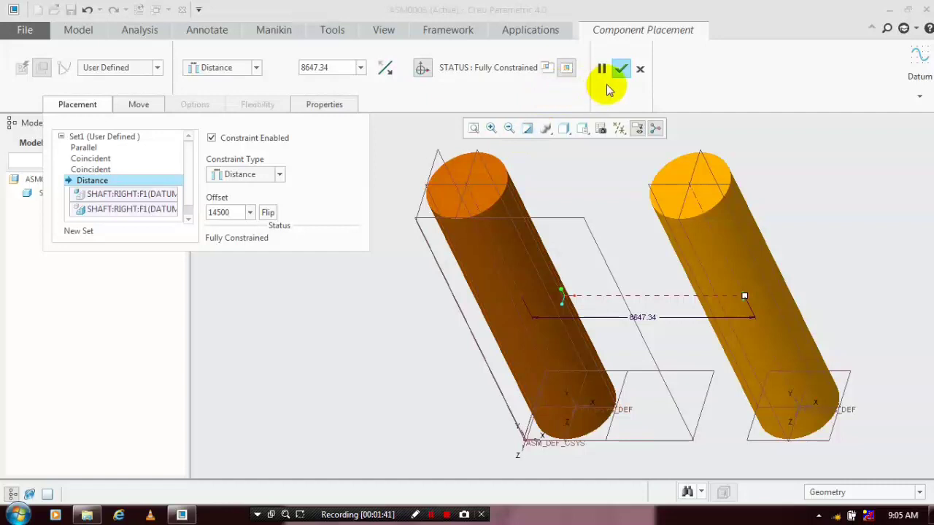
{"action": "left_click", "coordinate": [620, 69]}
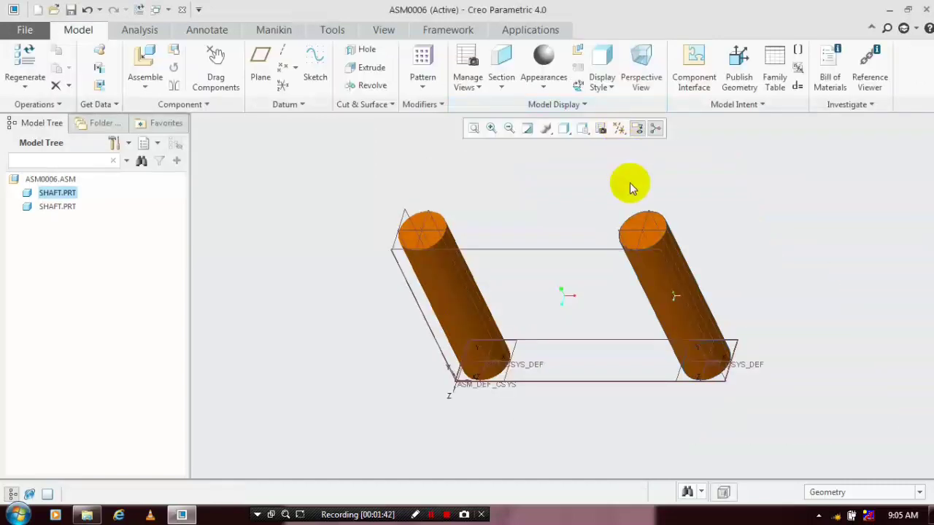
{"action": "left_click", "coordinate": [633, 178]}
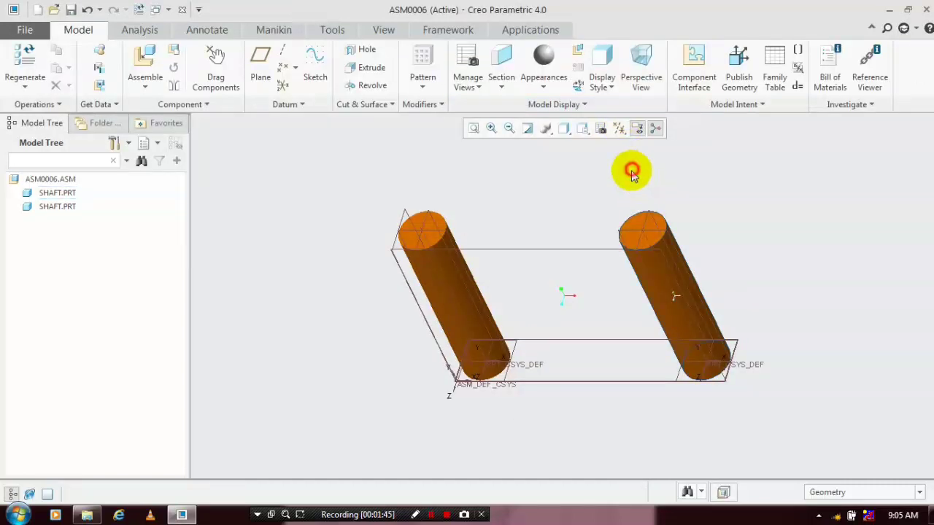
Load the gear part and drag it beside the second shaft
{"action": "left_click", "coordinate": [146, 89]}
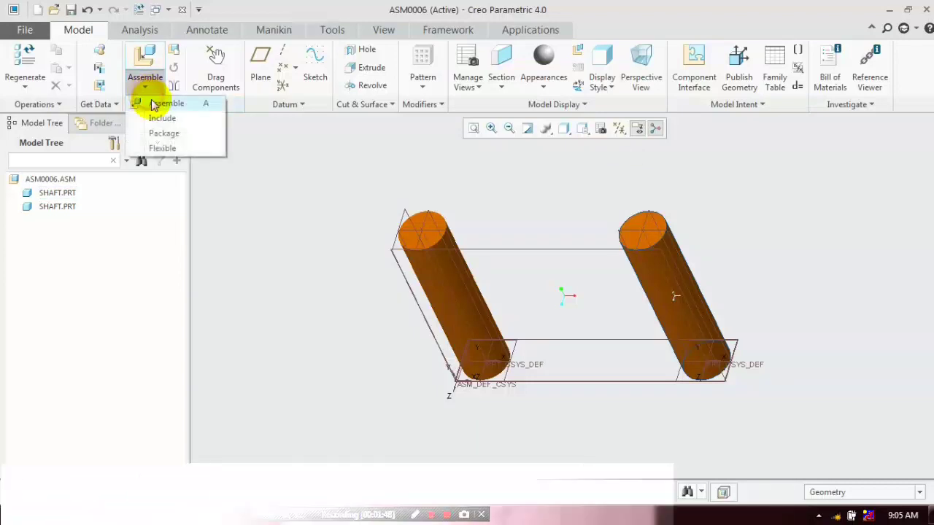
{"action": "left_click", "coordinate": [150, 104]}
{"action": "left_click", "coordinate": [578, 432]}
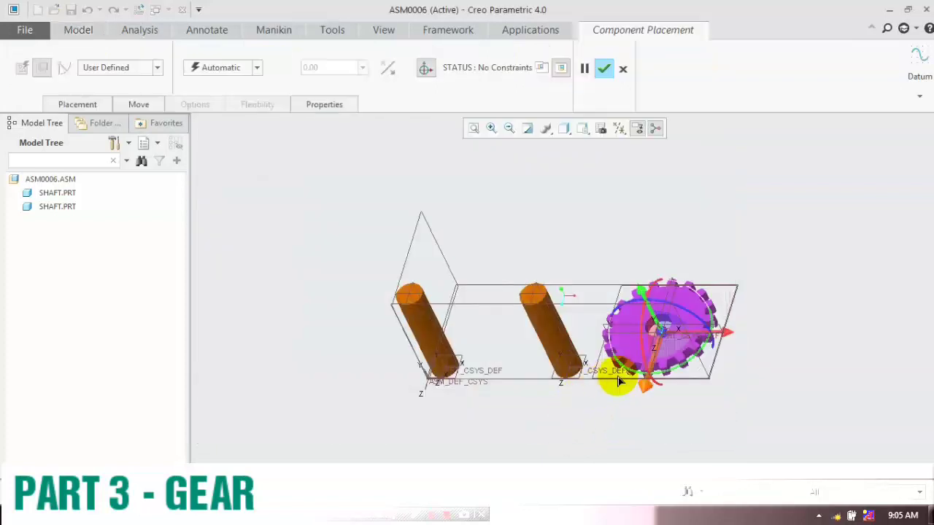
{"action": "left_click_drag", "start_coordinate": [668, 336], "coordinate": [558, 300]}
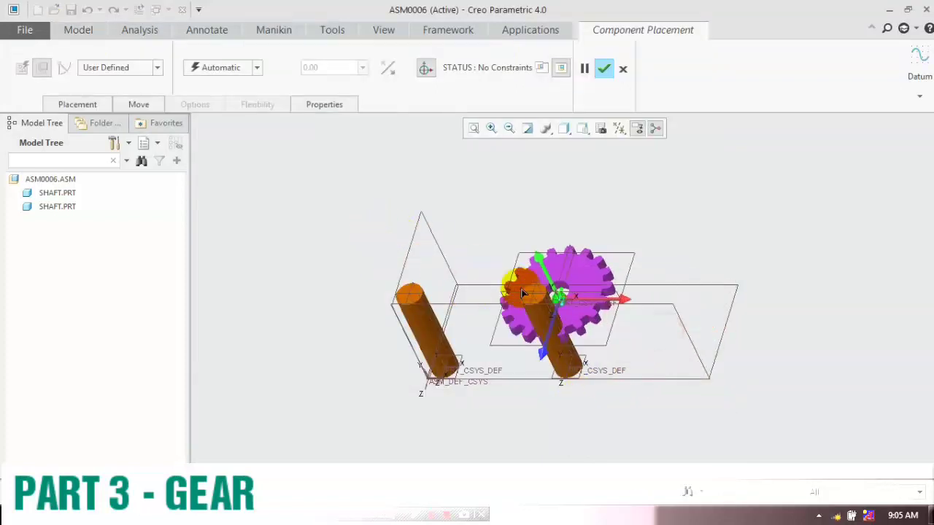
{"action": "scroll", "coordinate": [556, 281], "scroll_direction": "down", "scroll_amount": 5}
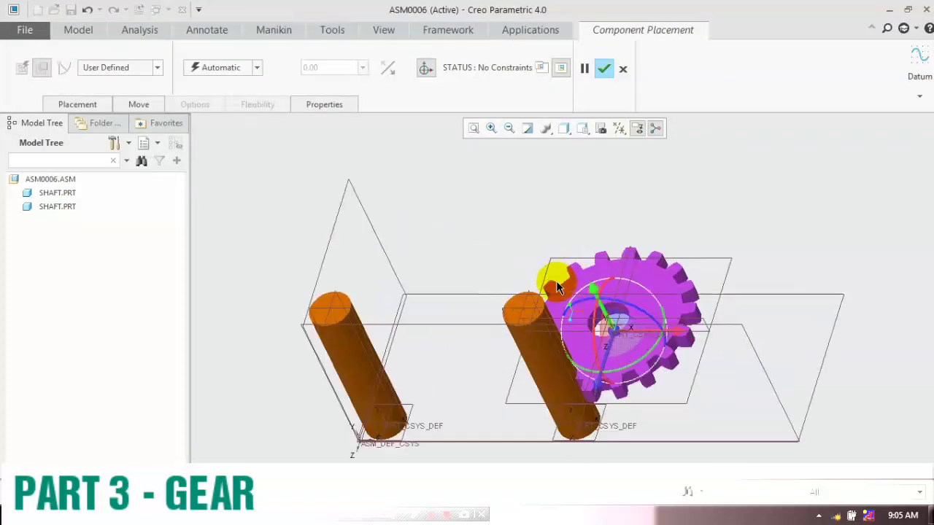
{"action": "scroll", "coordinate": [618, 431], "scroll_direction": "down", "scroll_amount": 2}
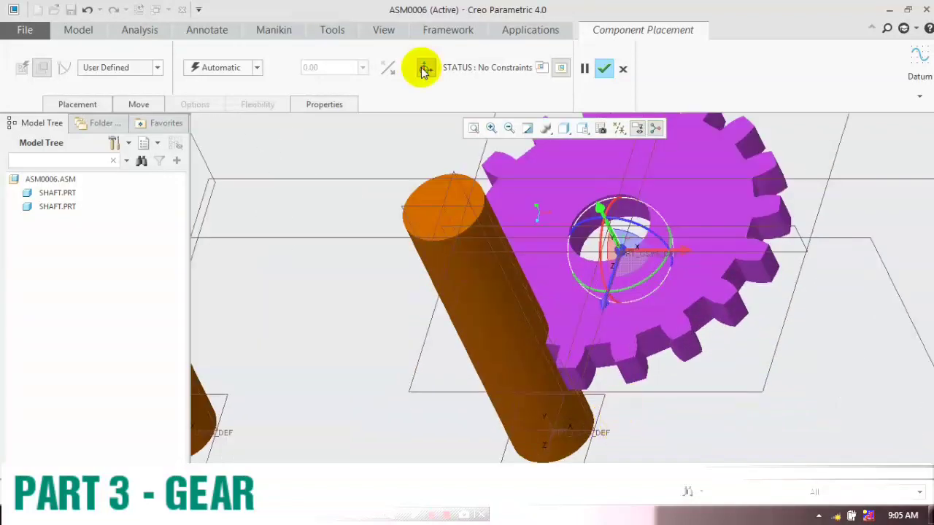
Hide the 3D dragger and the datum planes
{"action": "left_click", "coordinate": [425, 69]}
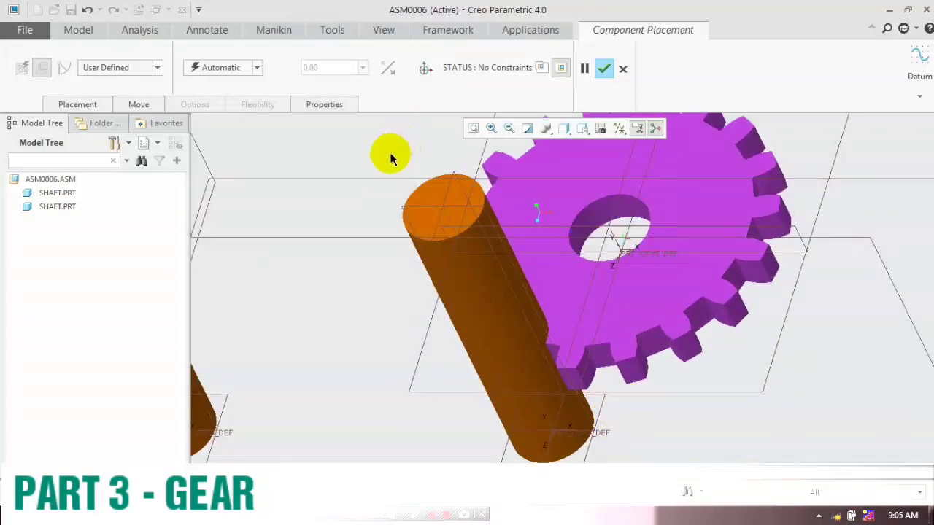
{"action": "left_click", "coordinate": [602, 131]}
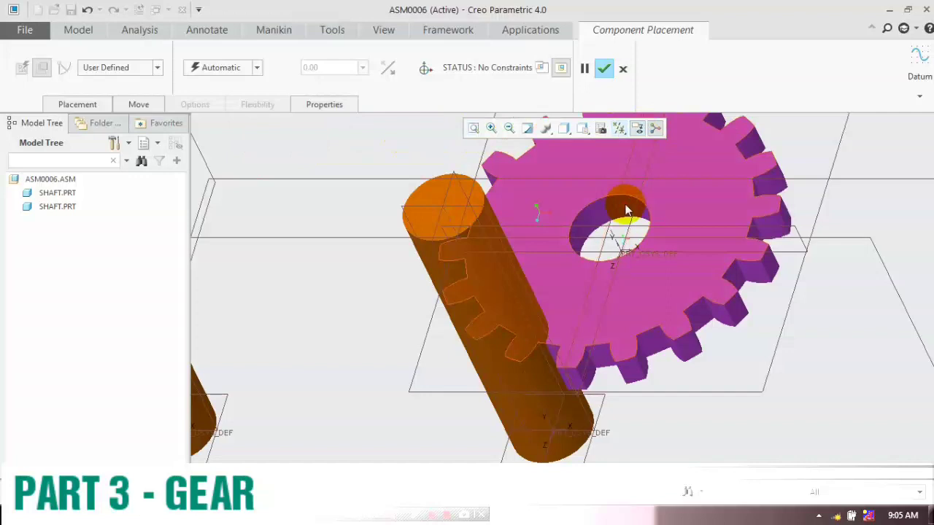
{"action": "left_click", "coordinate": [626, 211]}
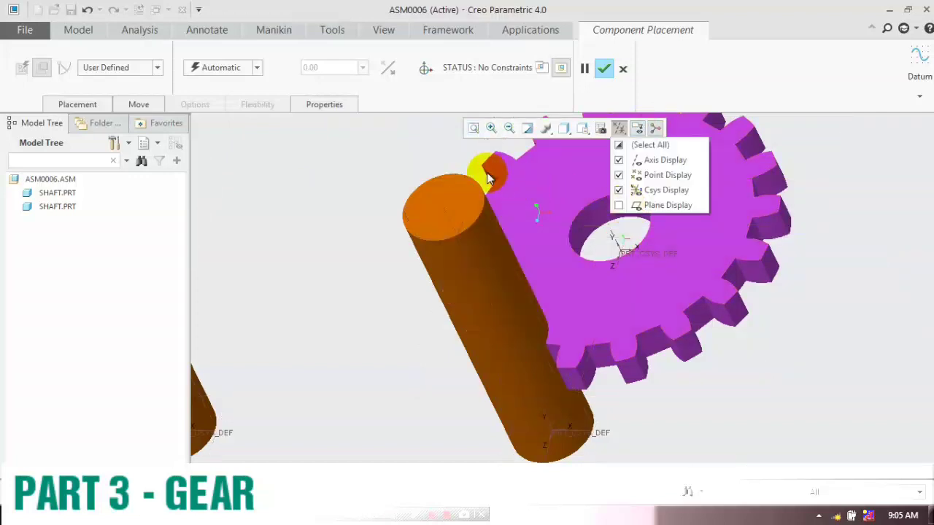
Pin-connect the gear to the second shaft, aligning its hole and seating it on the top face
{"action": "left_click", "coordinate": [159, 67]}
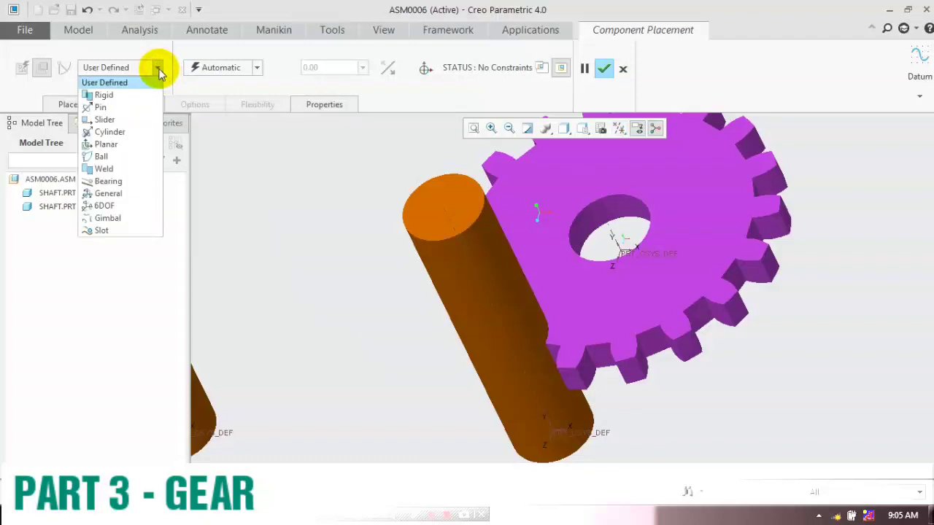
{"action": "left_click", "coordinate": [103, 108]}
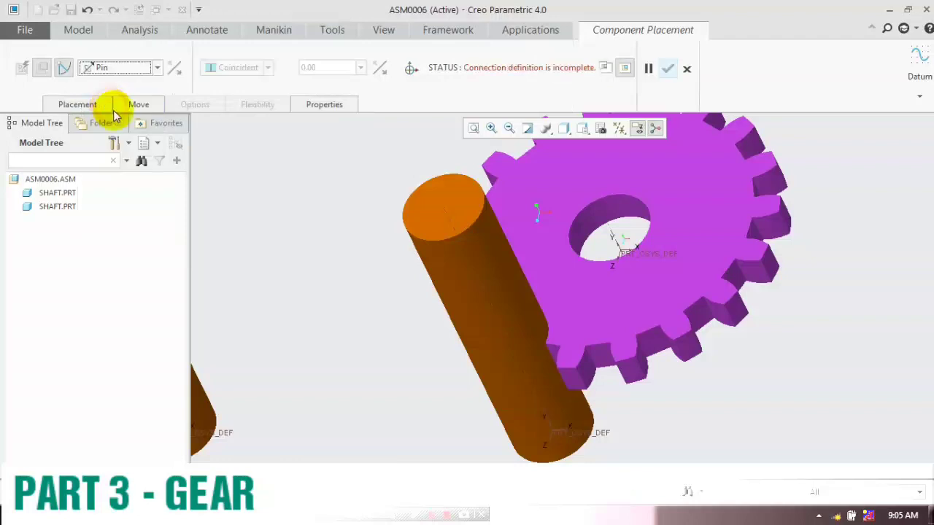
{"action": "left_click", "coordinate": [473, 280]}
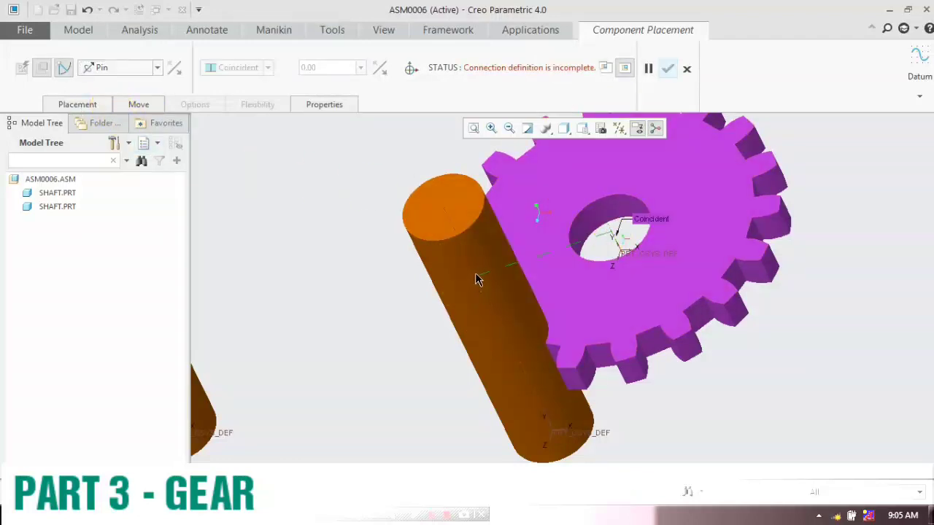
{"action": "left_click", "coordinate": [474, 270]}
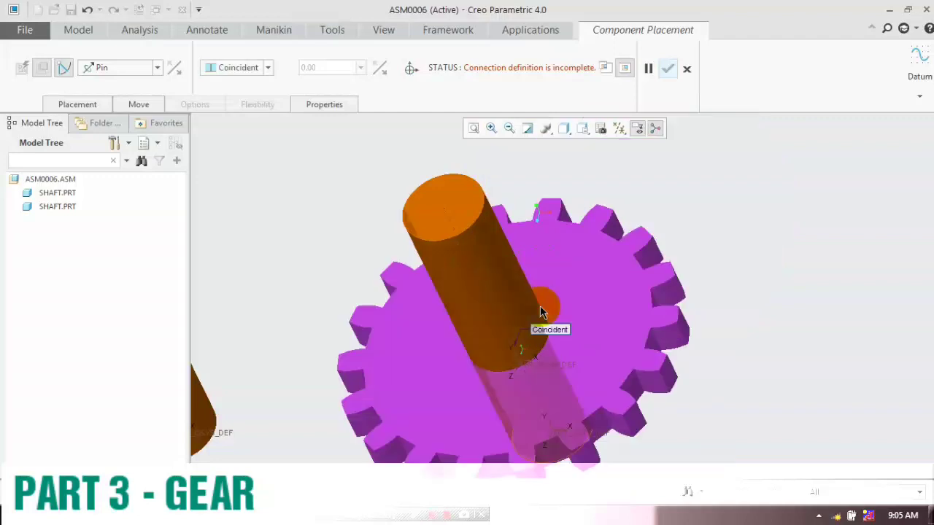
{"action": "left_click", "coordinate": [84, 104]}
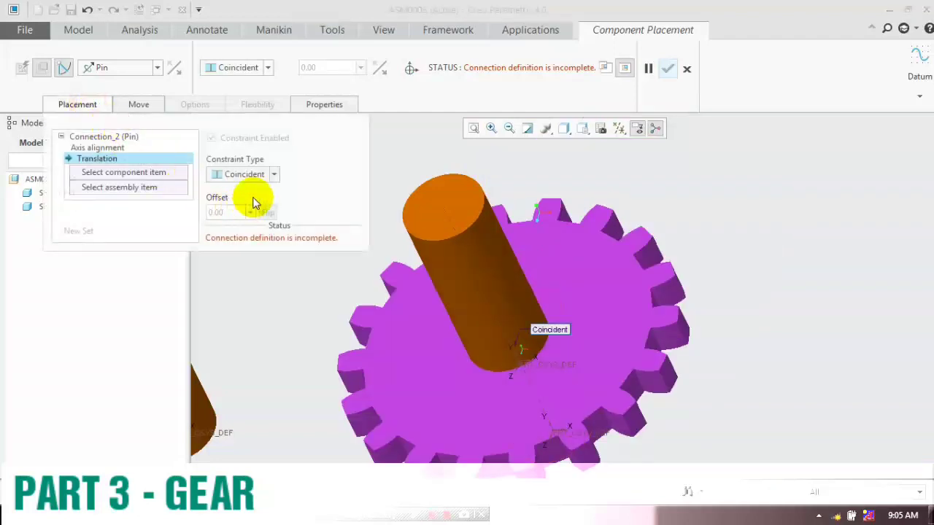
{"action": "left_click", "coordinate": [455, 197]}
{"action": "scroll", "coordinate": [596, 277], "scroll_direction": "down", "scroll_amount": 5}
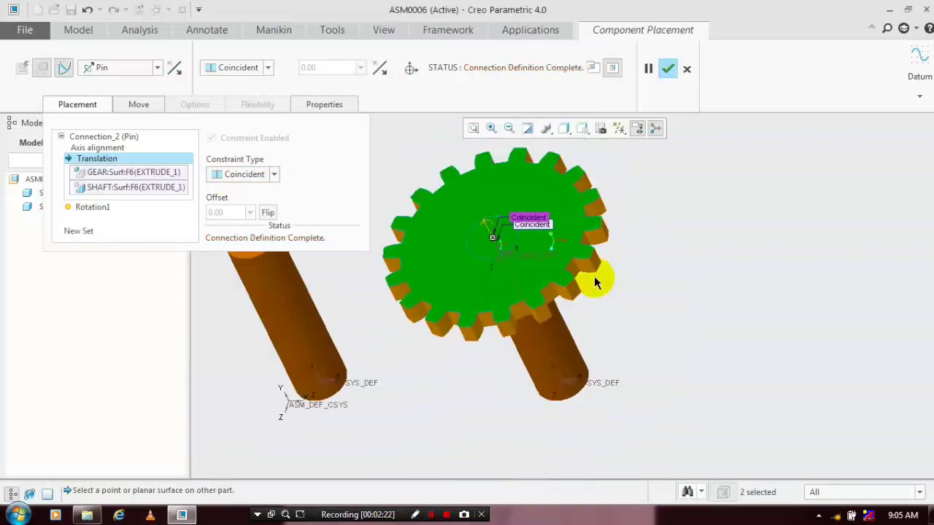
{"action": "scroll", "coordinate": [448, 261], "scroll_direction": "up", "scroll_amount": 3}
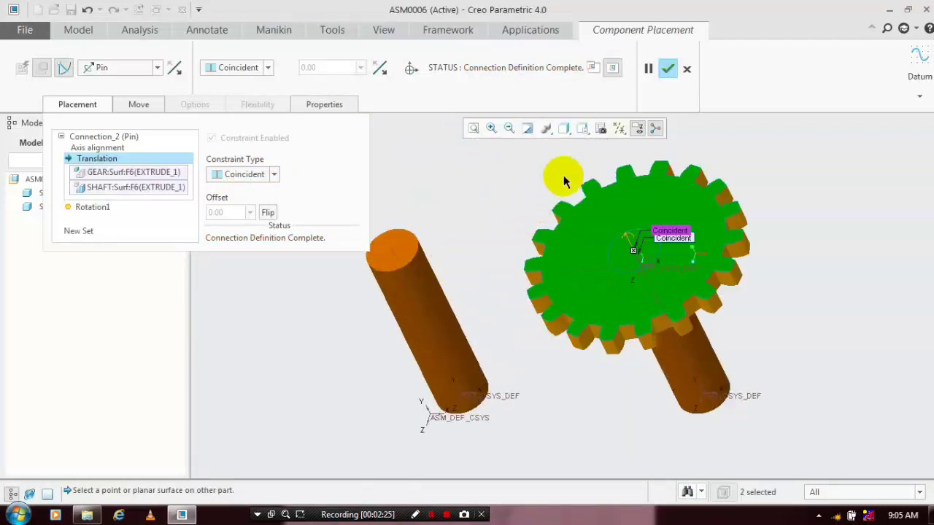
{"action": "left_click", "coordinate": [669, 68]}
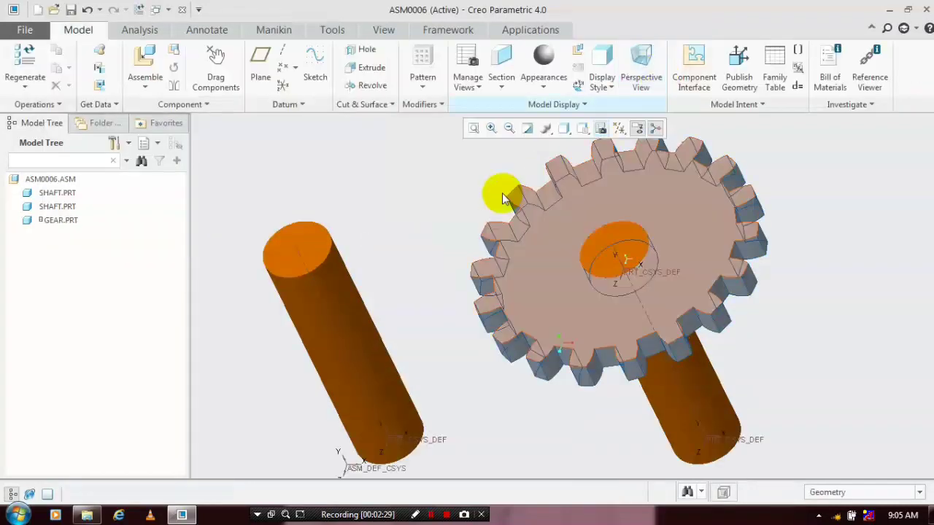
Bring gear2.prt into the assembly
{"action": "left_click", "coordinate": [145, 87]}
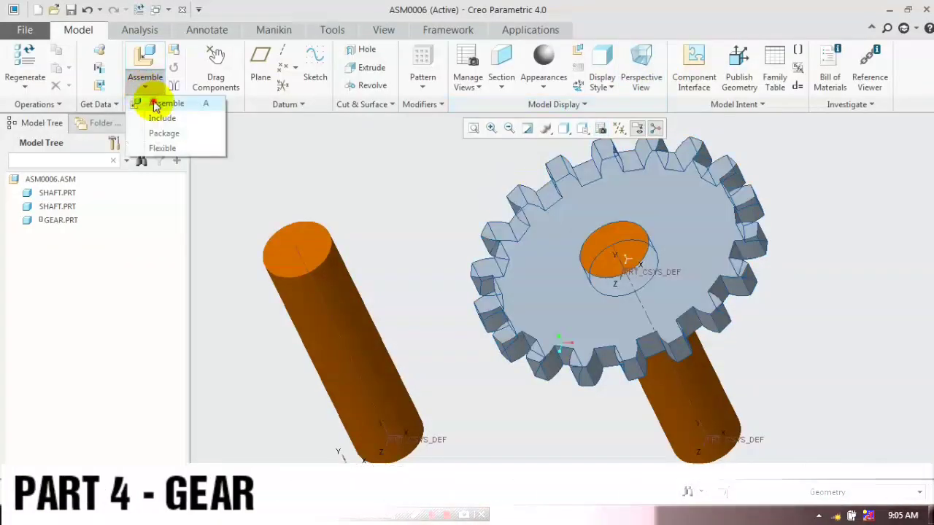
{"action": "left_click", "coordinate": [151, 101]}
{"action": "left_click", "coordinate": [324, 183]}
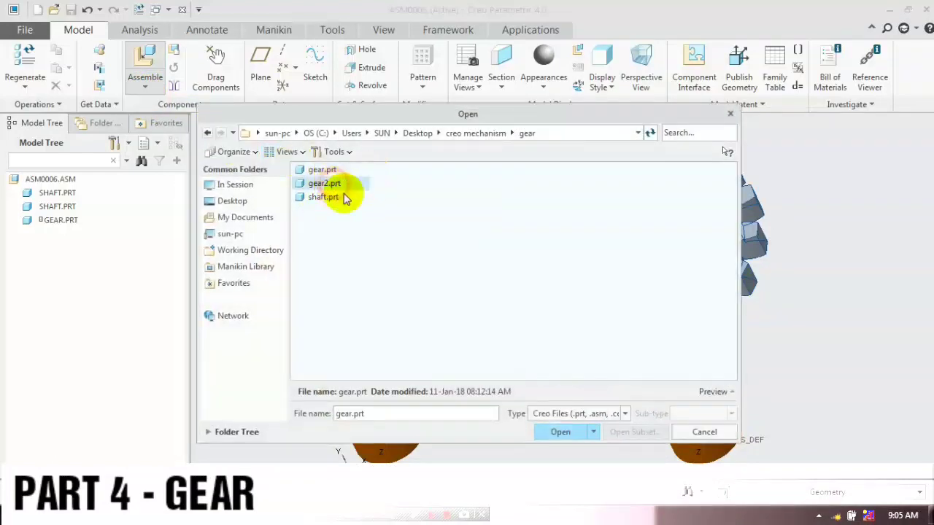
{"action": "left_click", "coordinate": [562, 433]}
Drag the large gear near the first shaft and set its connection type to Pin
{"action": "scroll", "coordinate": [788, 270], "scroll_direction": "down", "scroll_amount": 2}
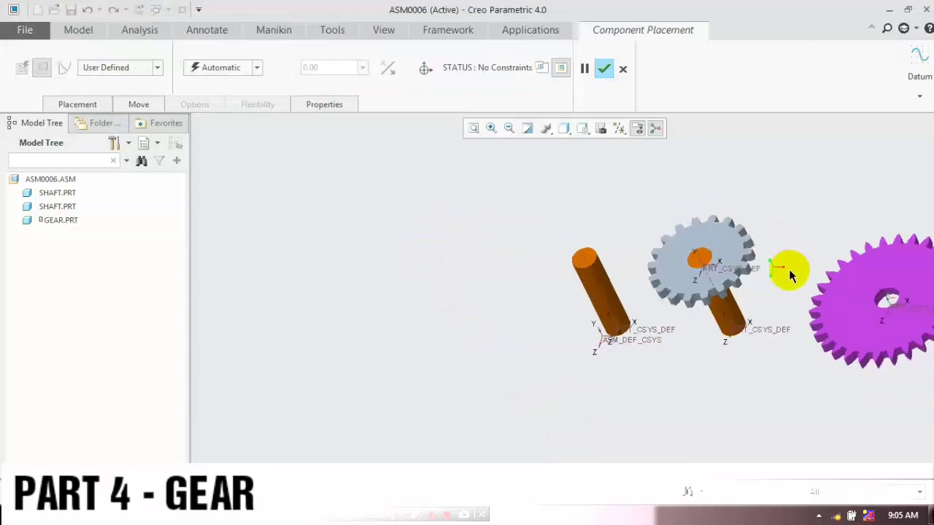
{"action": "left_click", "coordinate": [425, 67]}
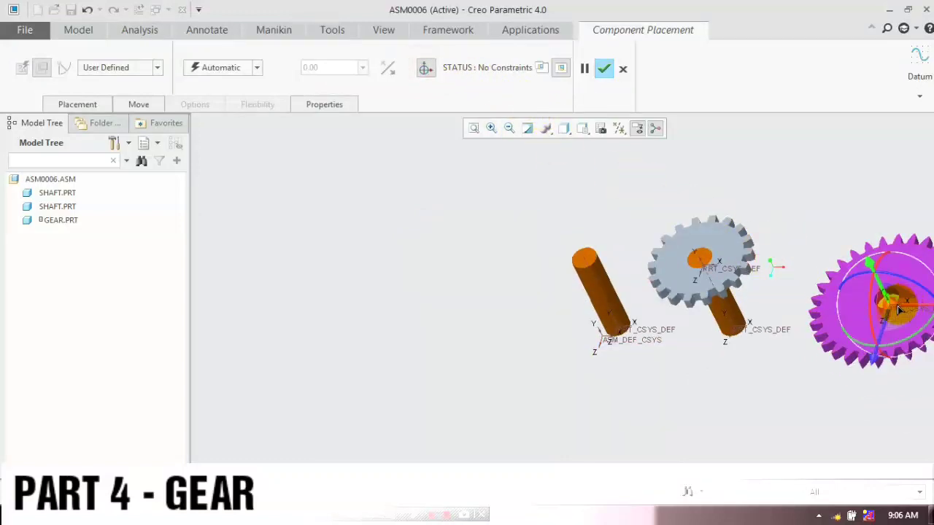
{"action": "left_click_drag", "start_coordinate": [899, 310], "coordinate": [809, 313]}
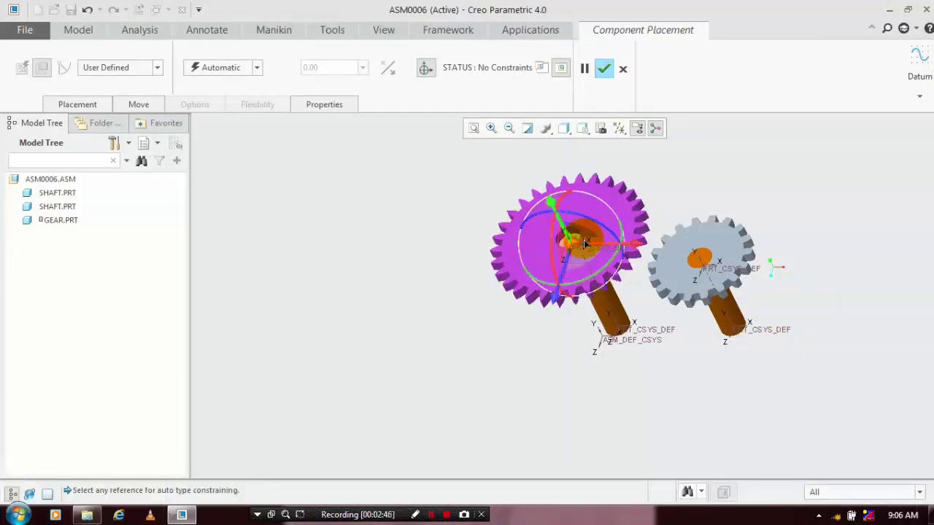
{"action": "scroll", "coordinate": [583, 239], "scroll_direction": "down", "scroll_amount": 5}
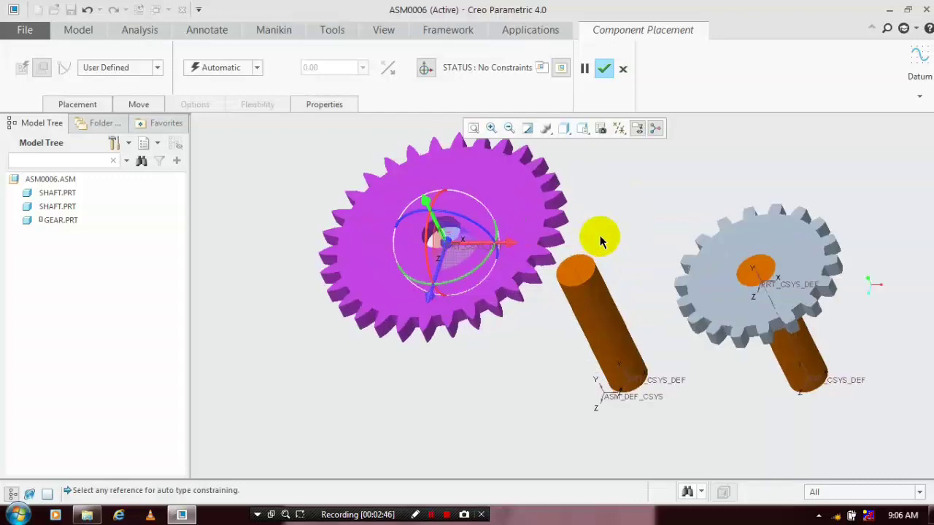
{"action": "left_click", "coordinate": [425, 70]}
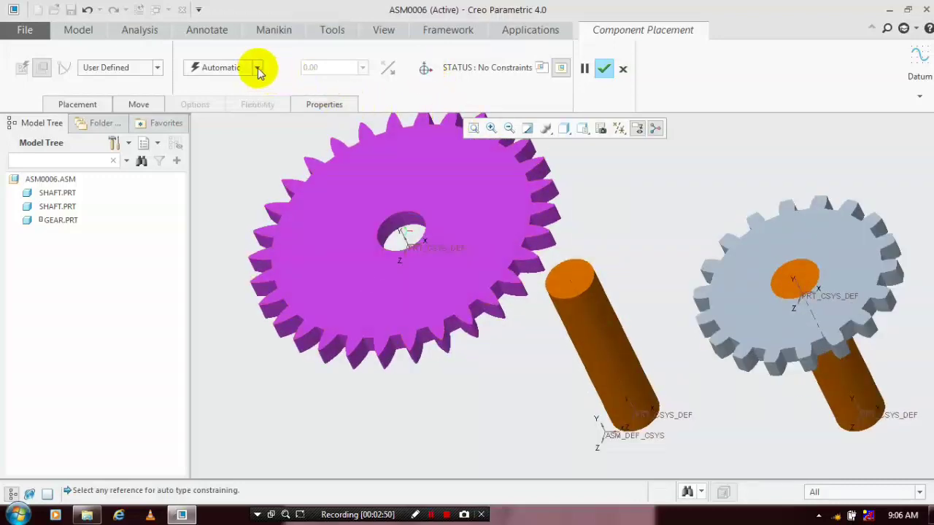
{"action": "left_click", "coordinate": [156, 68]}
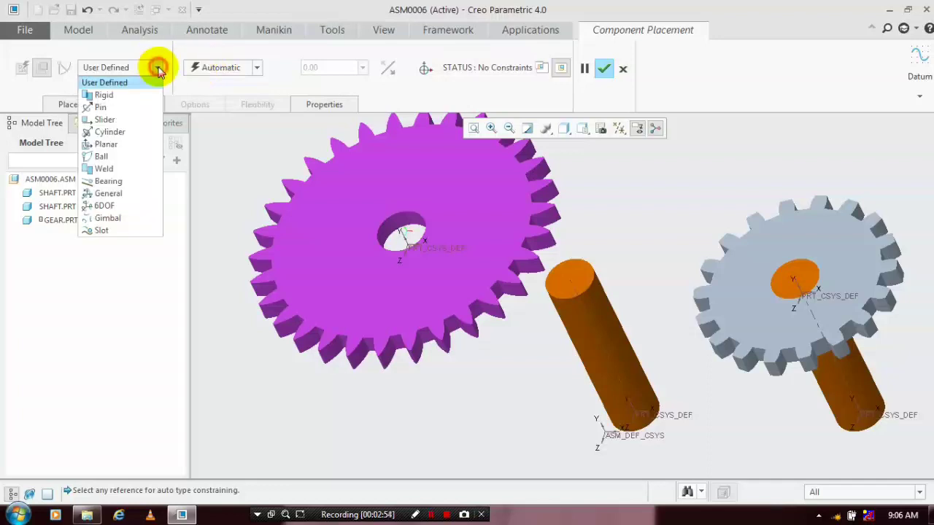
{"action": "left_click", "coordinate": [128, 109]}
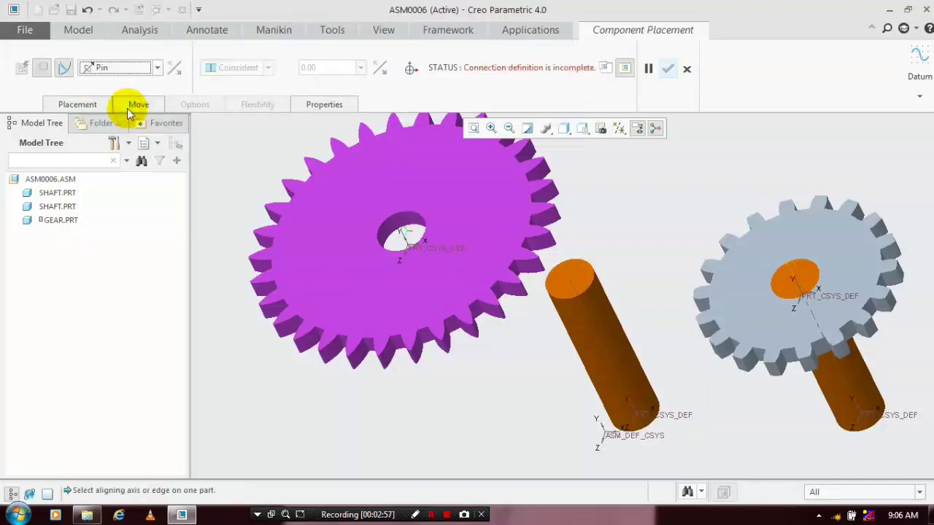
Align gear2's hole with the first shaft's axis
{"action": "left_click", "coordinate": [585, 319]}
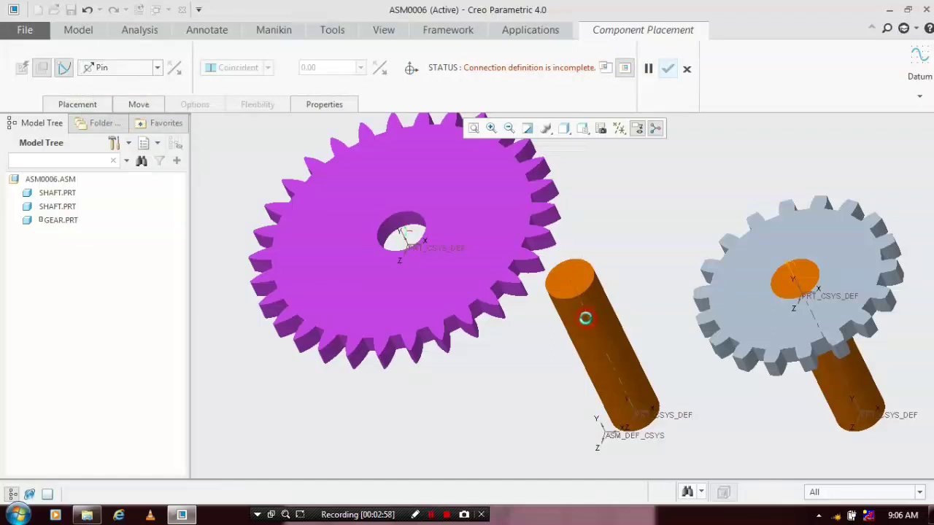
{"action": "left_click", "coordinate": [408, 243]}
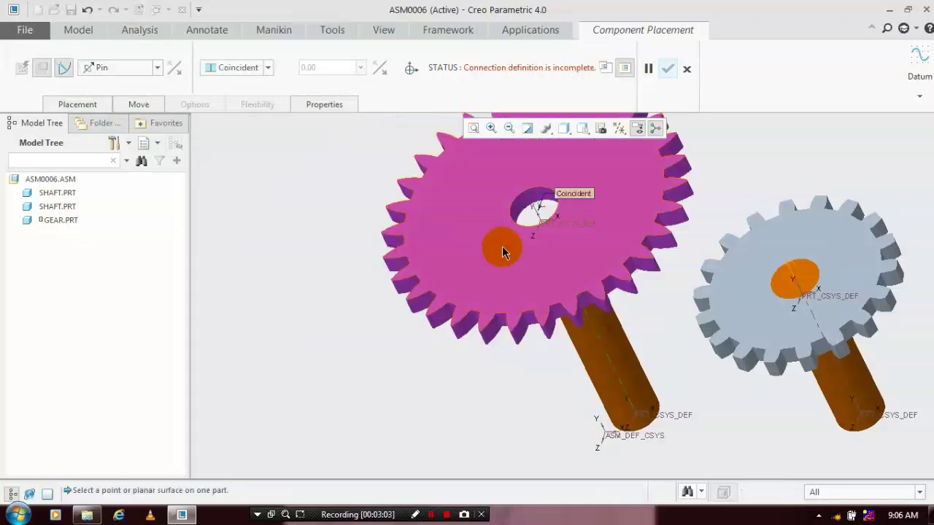
{"action": "scroll", "coordinate": [502, 252], "scroll_direction": "down", "scroll_amount": 2}
{"action": "left_click", "coordinate": [94, 108]}
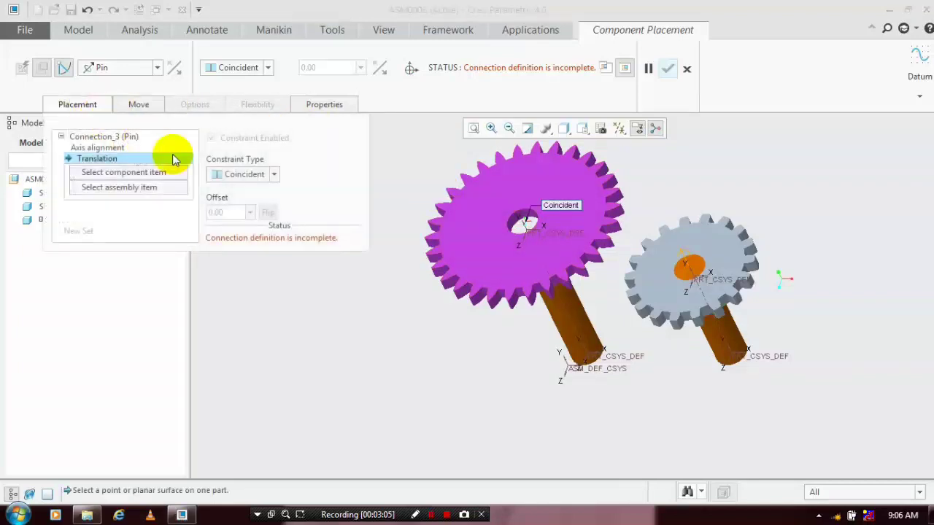
{"action": "middle_click_drag", "start_coordinate": [416, 194], "coordinate": [424, 217]}
{"action": "scroll", "coordinate": [561, 312], "scroll_direction": "up", "scroll_amount": 4}
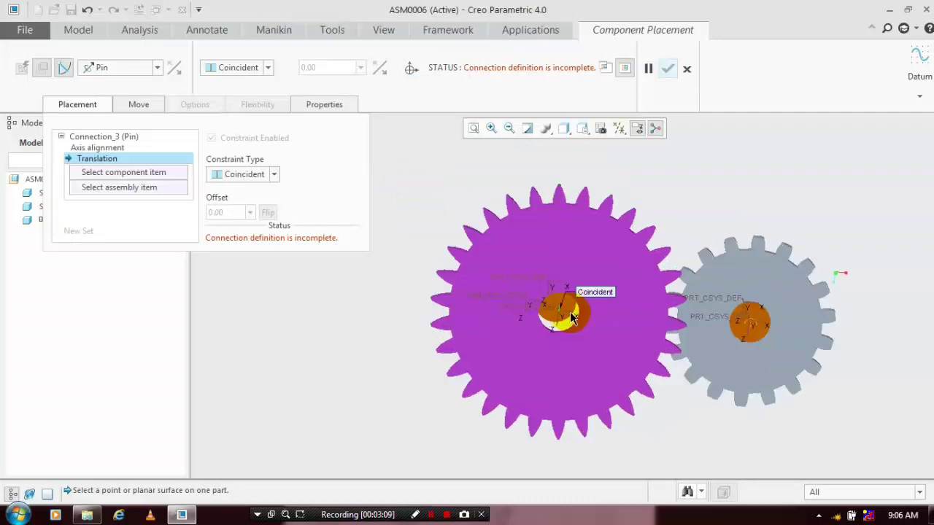
{"action": "scroll", "coordinate": [571, 319], "scroll_direction": "up", "scroll_amount": 1}
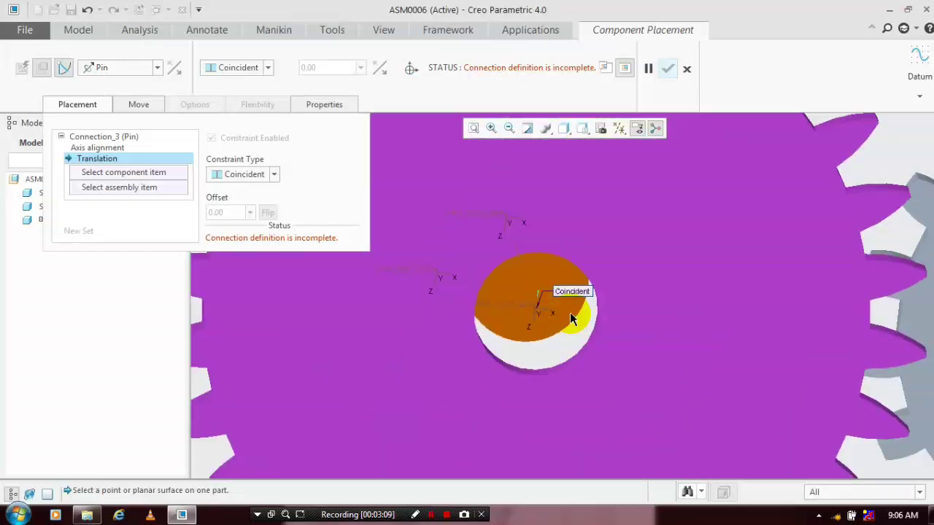
Set the pin's translation reference between the shaft and gear face, then accept the placement
{"action": "left_click", "coordinate": [567, 307]}
{"action": "left_click", "coordinate": [680, 326]}
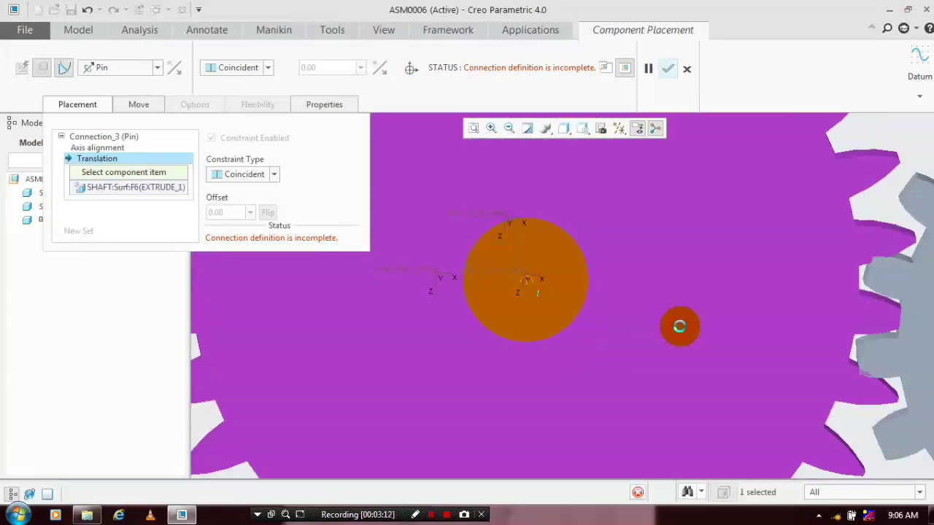
{"action": "scroll", "coordinate": [680, 325], "scroll_direction": "down", "scroll_amount": 3}
{"action": "scroll", "coordinate": [781, 354], "scroll_direction": "up", "scroll_amount": 2}
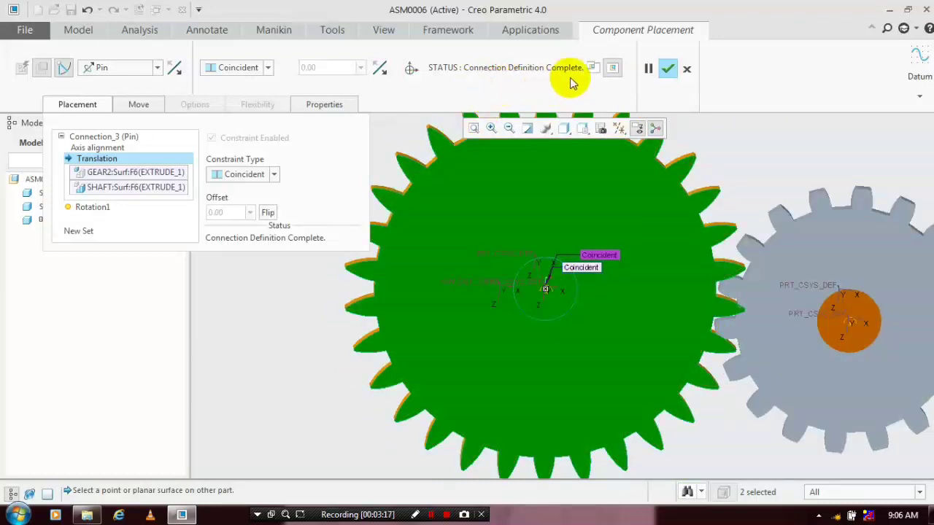
{"action": "left_click", "coordinate": [668, 67]}
{"action": "middle_click_drag", "start_coordinate": [829, 244], "coordinate": [803, 256]}
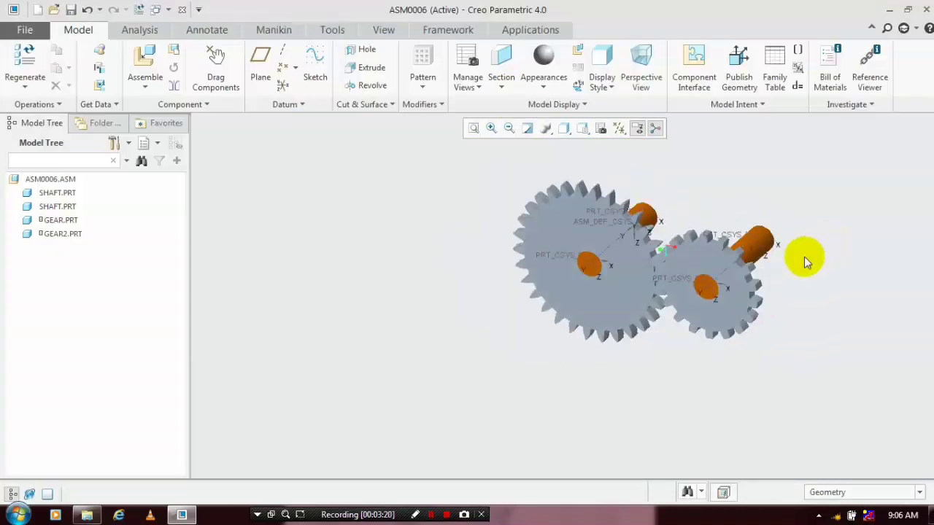
Drag the large gear to confirm it rotates freely on its pin, then switch to Mechanism
{"action": "scroll", "coordinate": [803, 252], "scroll_direction": "up", "scroll_amount": 2}
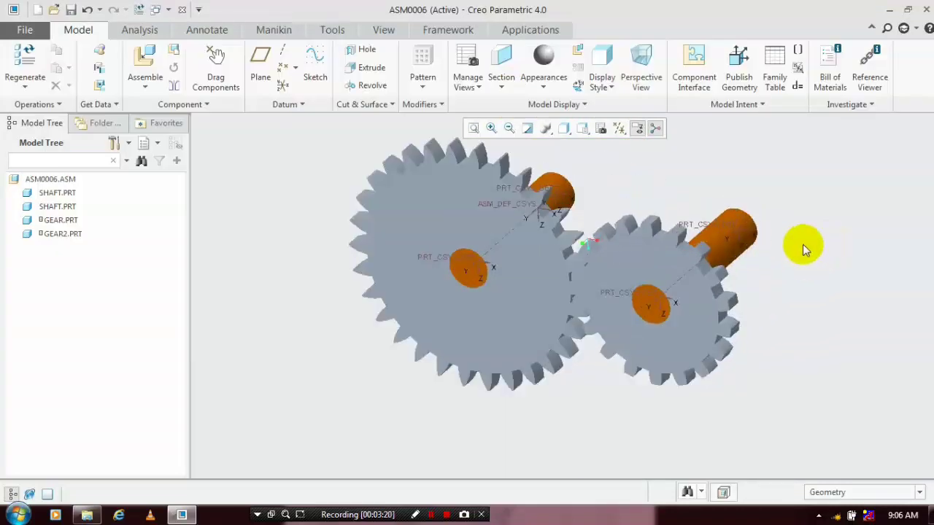
{"action": "left_click", "coordinate": [215, 70]}
{"action": "left_click", "coordinate": [437, 221]}
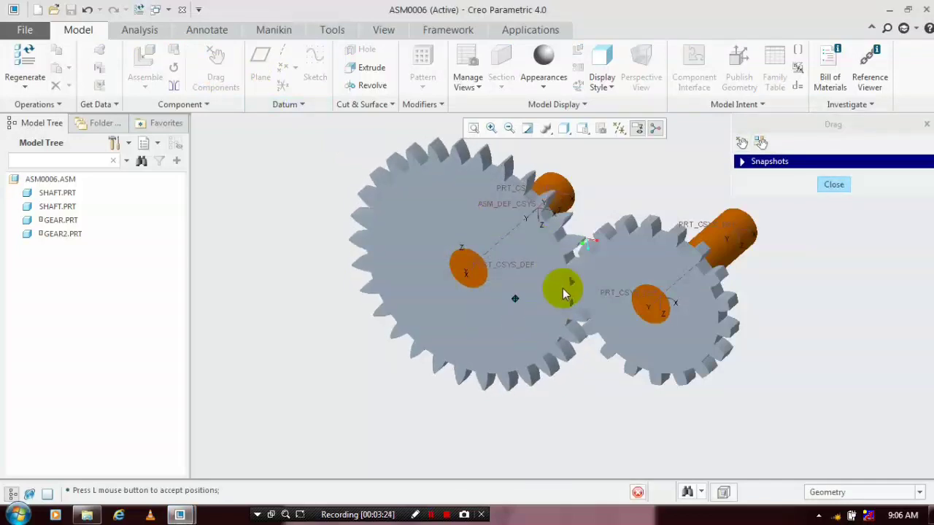
{"action": "left_click", "coordinate": [832, 184]}
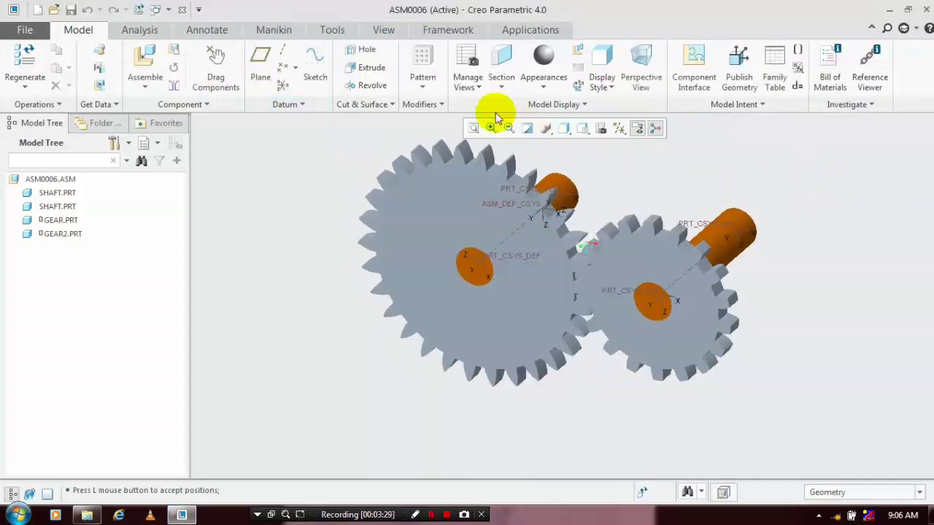
{"action": "left_click", "coordinate": [517, 33]}
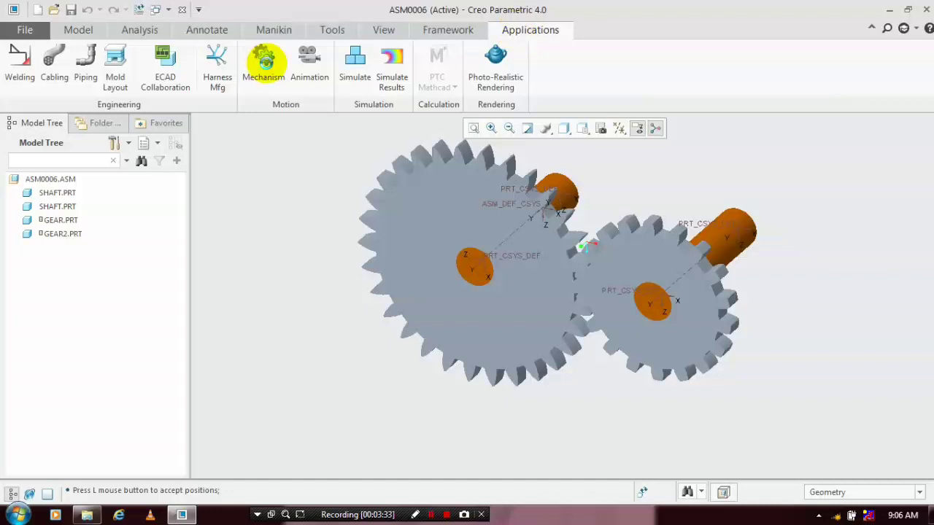
{"action": "left_click", "coordinate": [265, 64]}
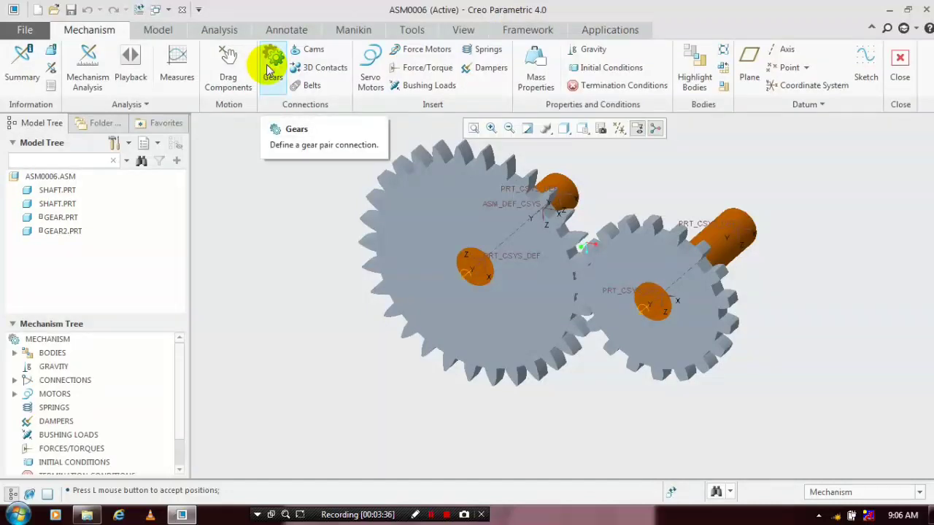
Set Gear1 of the generic gear pair to the Connection_3 axis with a 3000 mm pitch diameter
{"action": "left_click", "coordinate": [272, 65]}
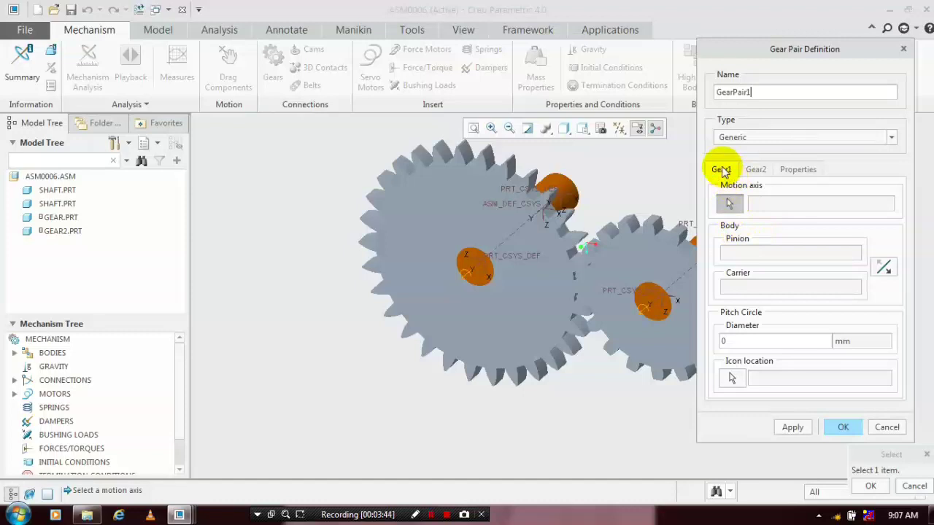
{"action": "left_click", "coordinate": [466, 283]}
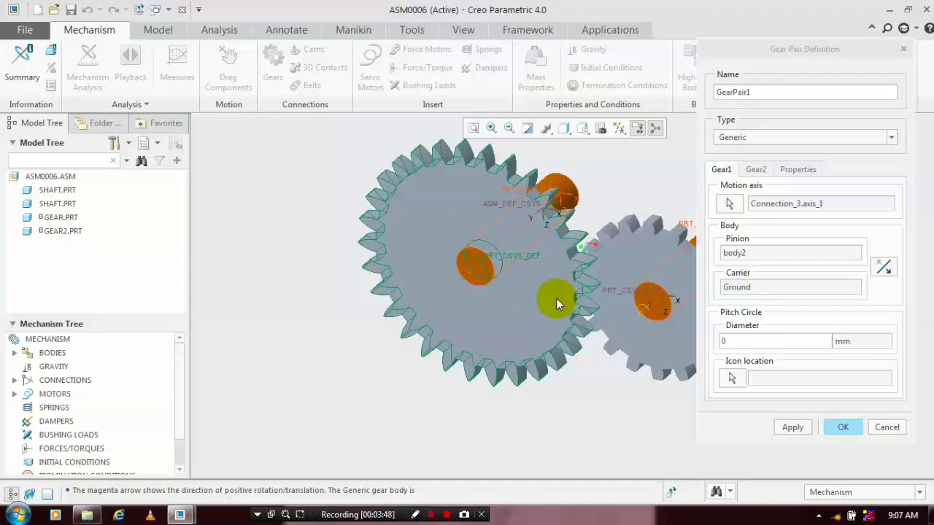
{"action": "left_click", "coordinate": [743, 343]}
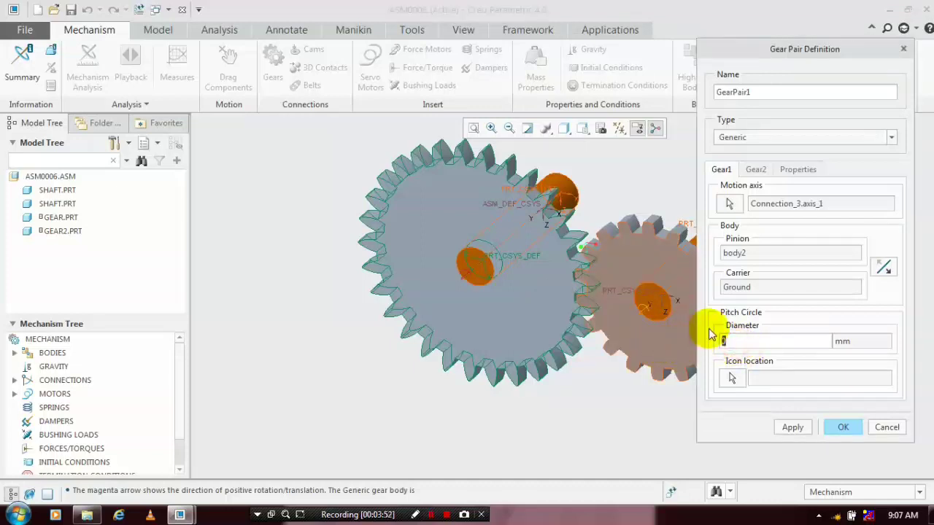
{"action": "type", "text": "3000"}
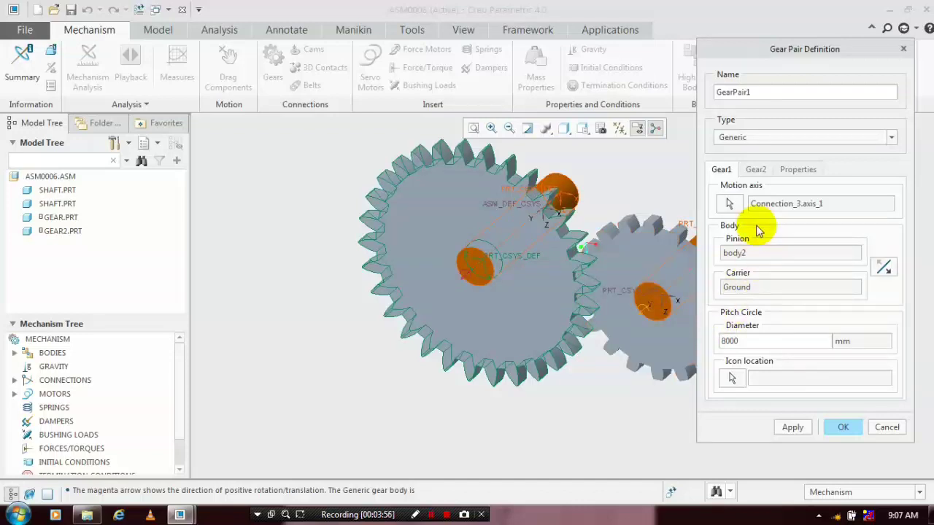
Set Gear2 to the Connection_2 axis with a 2500 mm pitch diameter and create GearPair1
{"action": "left_click", "coordinate": [756, 169]}
{"action": "left_click", "coordinate": [729, 204]}
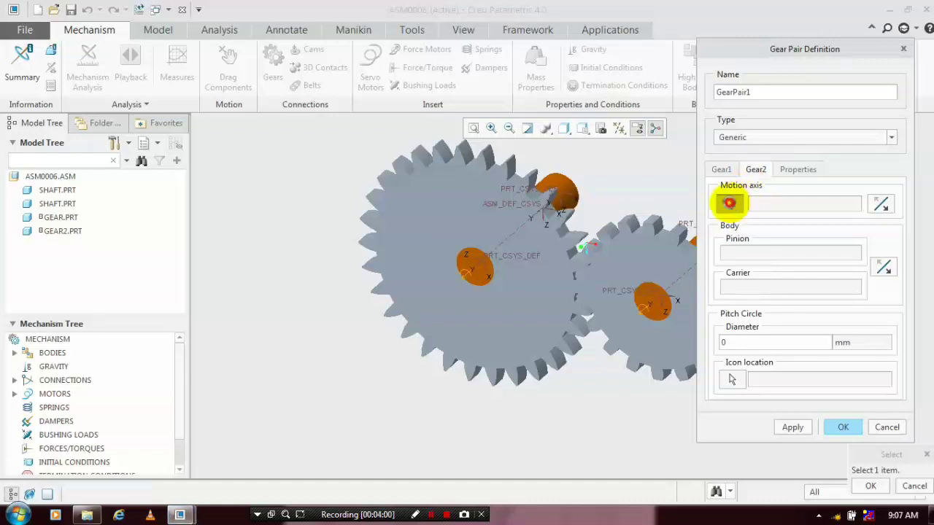
{"action": "left_click", "coordinate": [641, 309]}
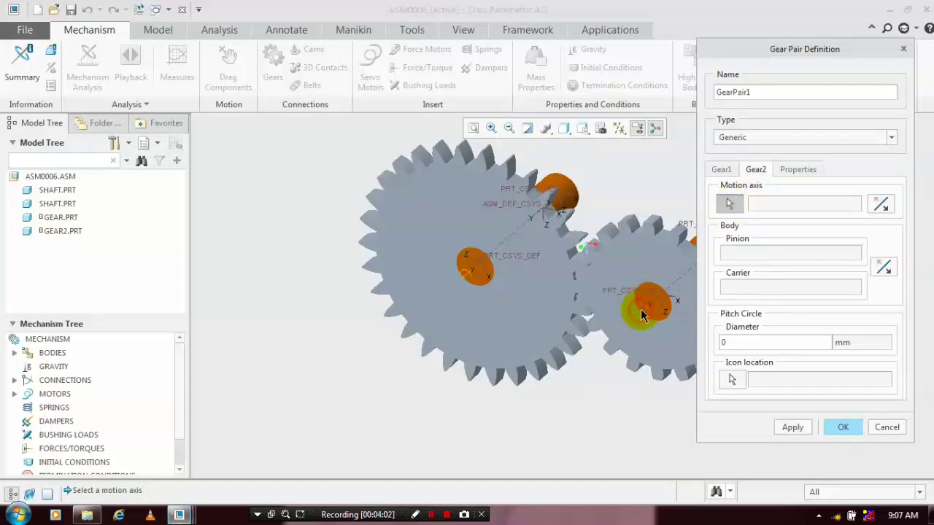
{"action": "double_click", "coordinate": [731, 349]}
{"action": "type", "text": "2500"}
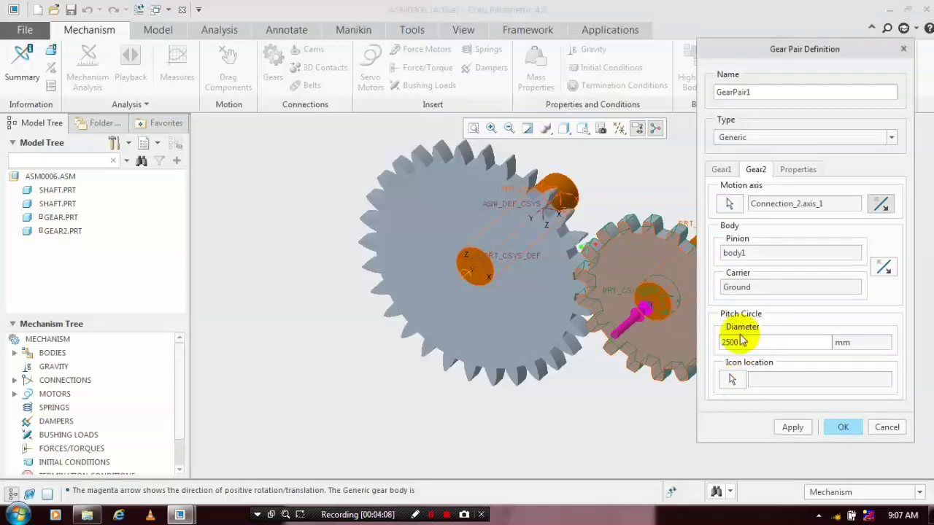
{"action": "left_click", "coordinate": [794, 425]}
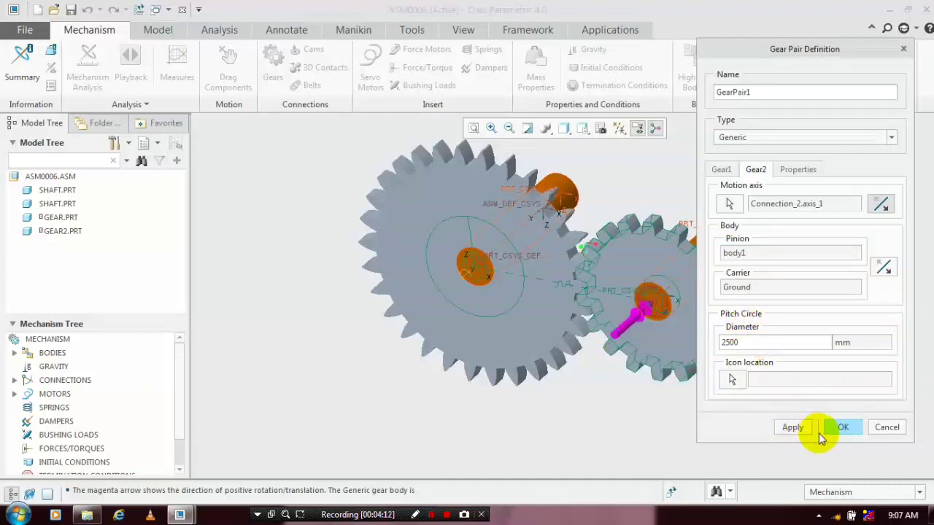
{"action": "left_click", "coordinate": [842, 429]}
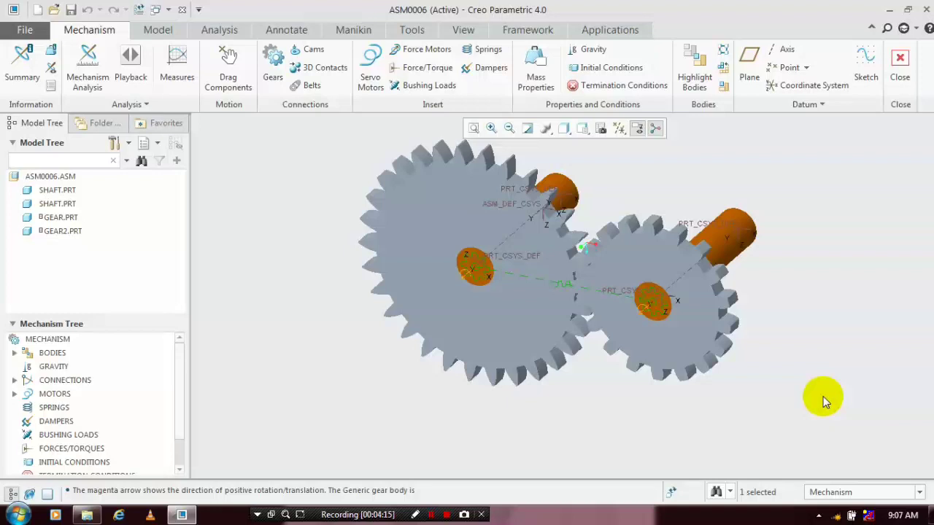
Create servo Motor_1 on the large gear, driving angular velocity at a constant 250 deg/sec
{"action": "left_click", "coordinate": [370, 71]}
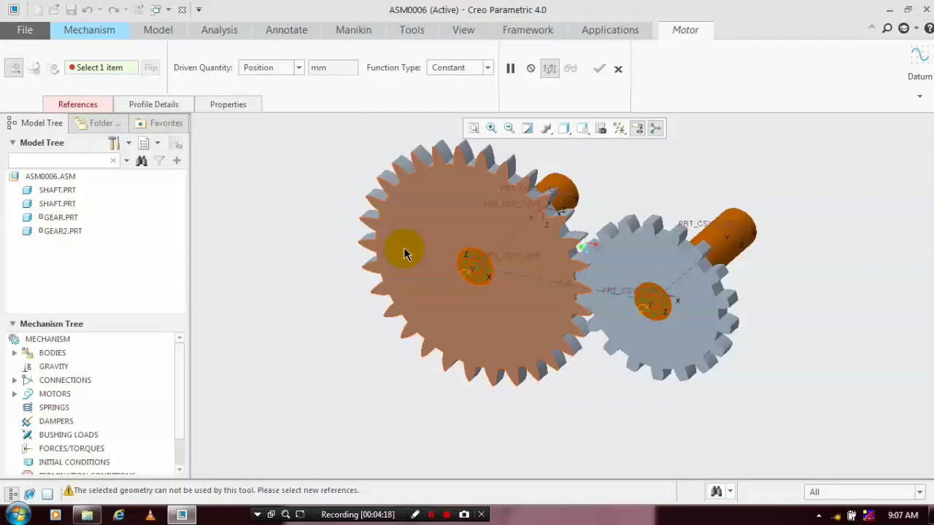
{"action": "left_click", "coordinate": [403, 247]}
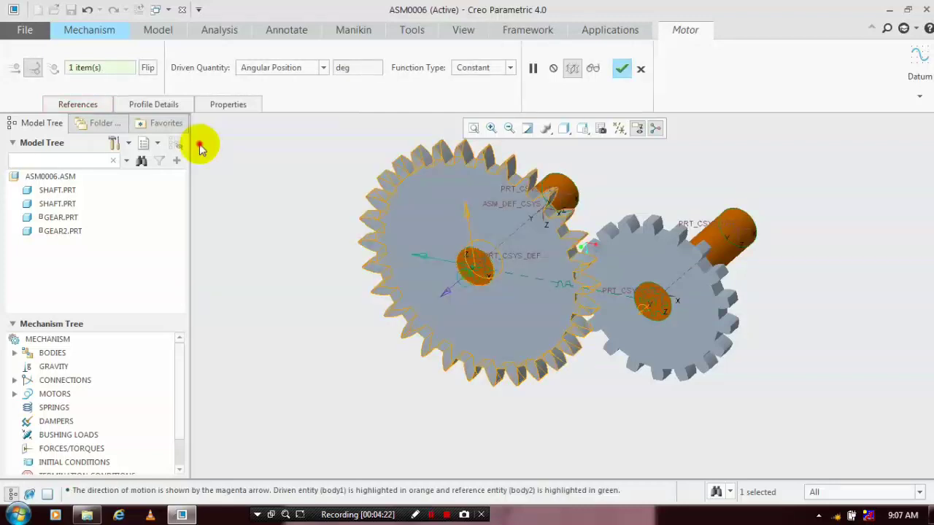
{"action": "left_click", "coordinate": [230, 149]}
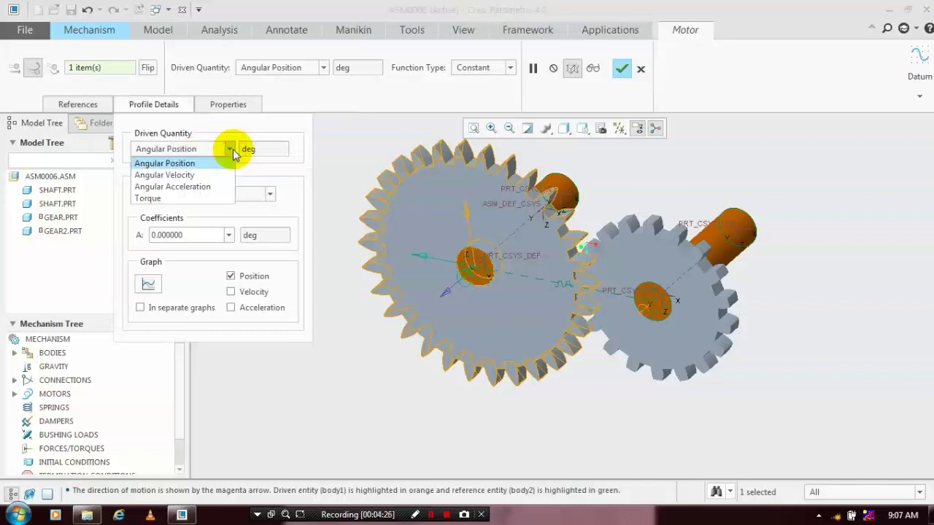
{"action": "left_click", "coordinate": [188, 177]}
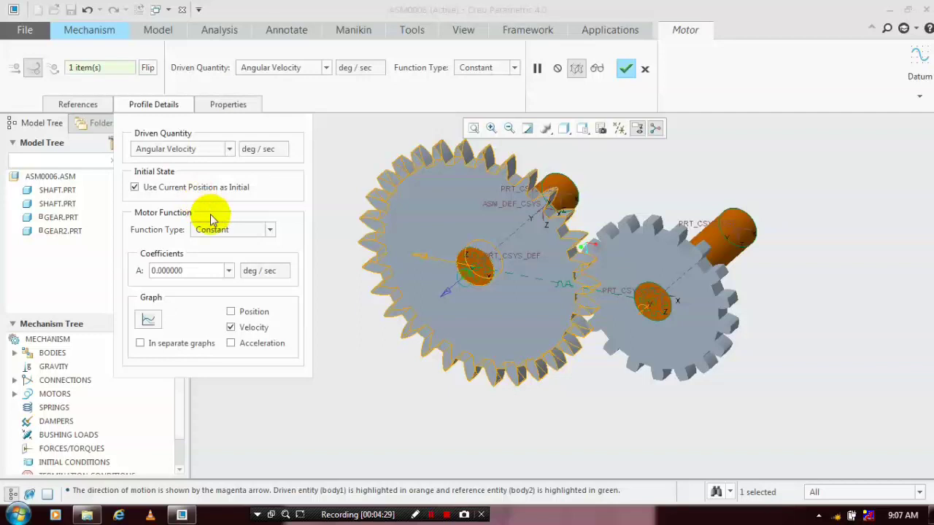
{"action": "left_click", "coordinate": [192, 271]}
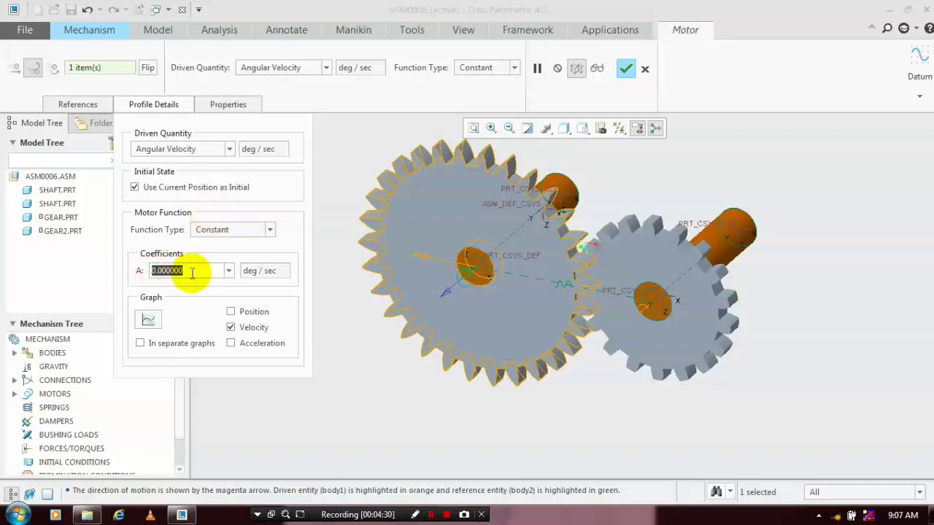
{"action": "type", "text": "25"}
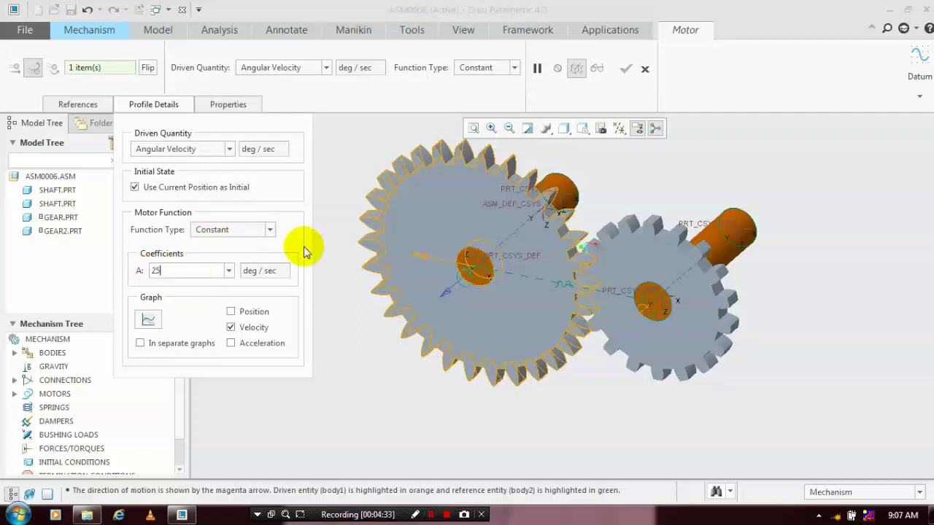
{"action": "type", "text": "0"}
{"action": "left_click", "coordinate": [328, 184]}
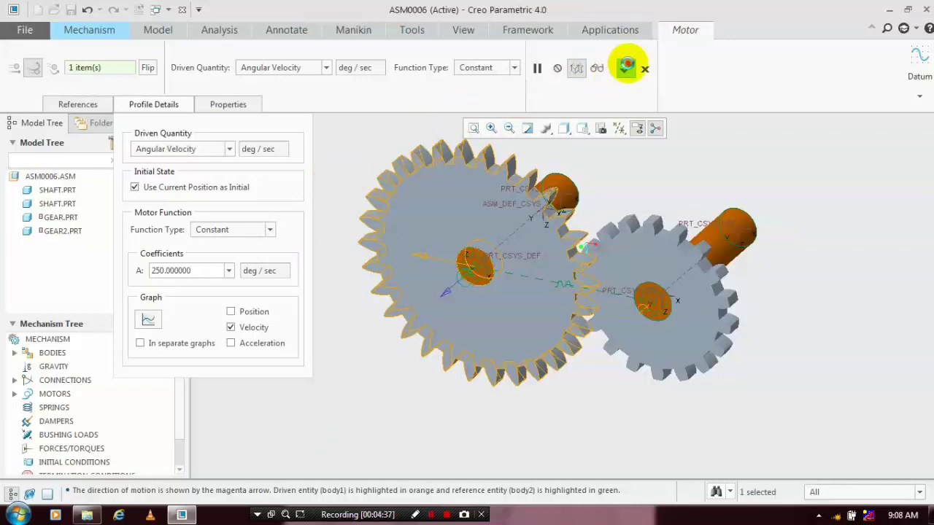
{"action": "left_click", "coordinate": [626, 68]}
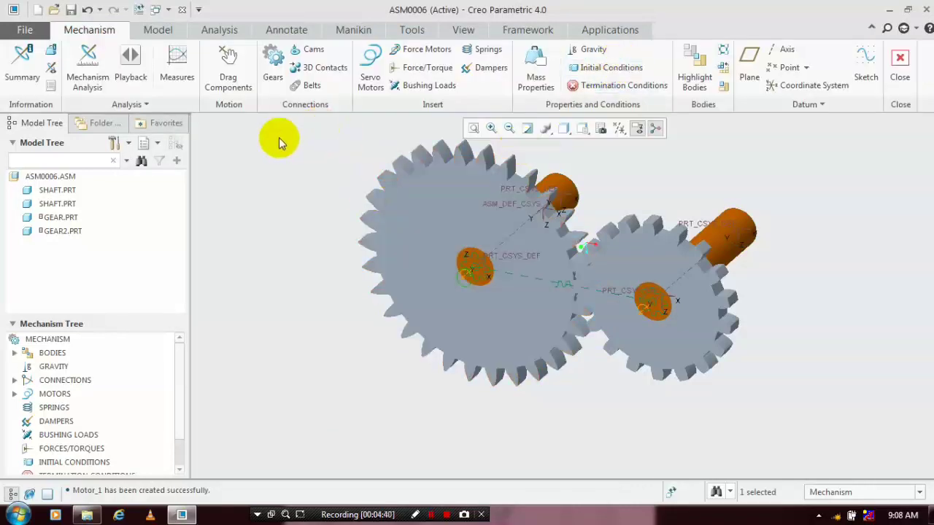
{"action": "left_click", "coordinate": [84, 82]}
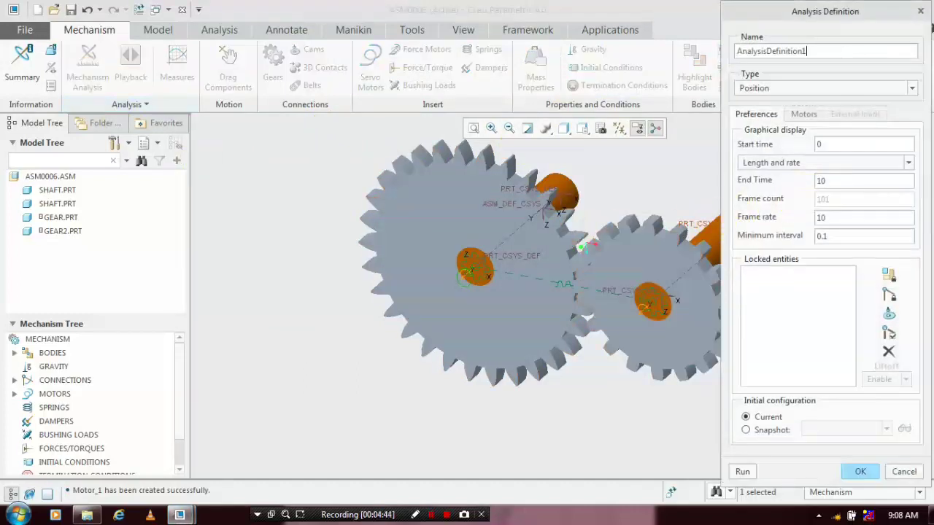
Run a Position analysis with End Time 100 and Frame rate 25
{"action": "left_click", "coordinate": [832, 180]}
{"action": "type", "text": "0"}
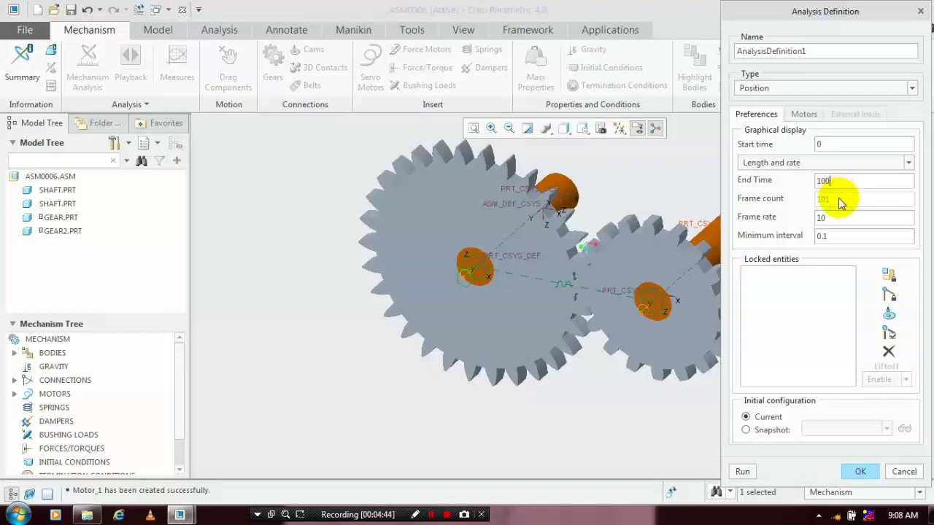
{"action": "double_click", "coordinate": [824, 217]}
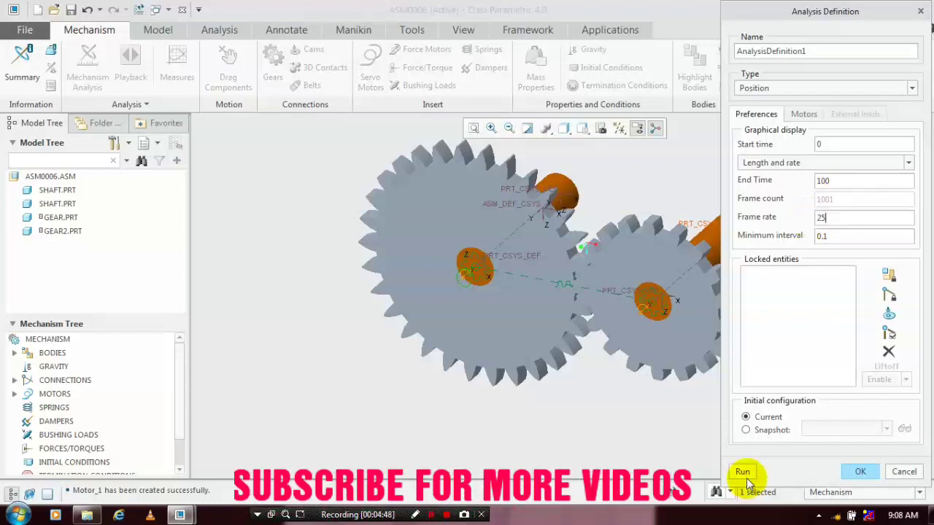
{"action": "scroll", "coordinate": [695, 443], "scroll_direction": "down", "scroll_amount": 2}
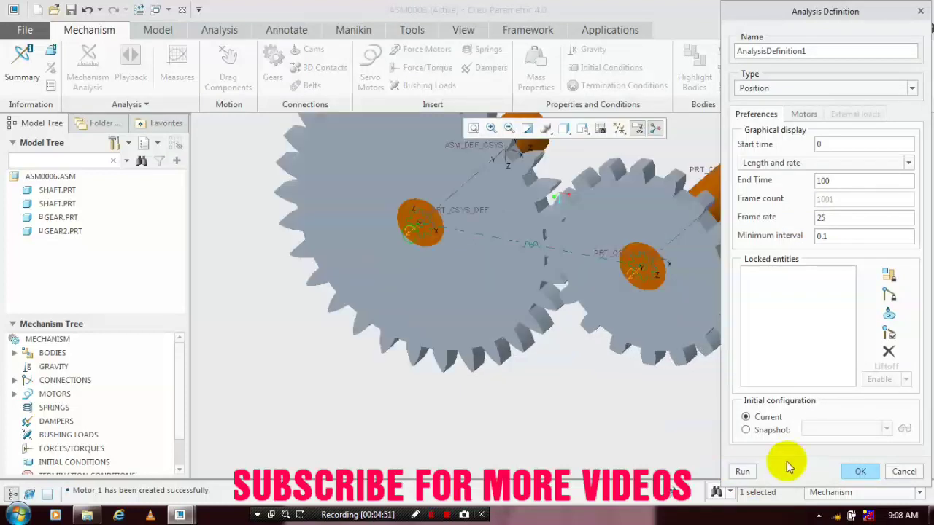
{"action": "left_click", "coordinate": [744, 471]}
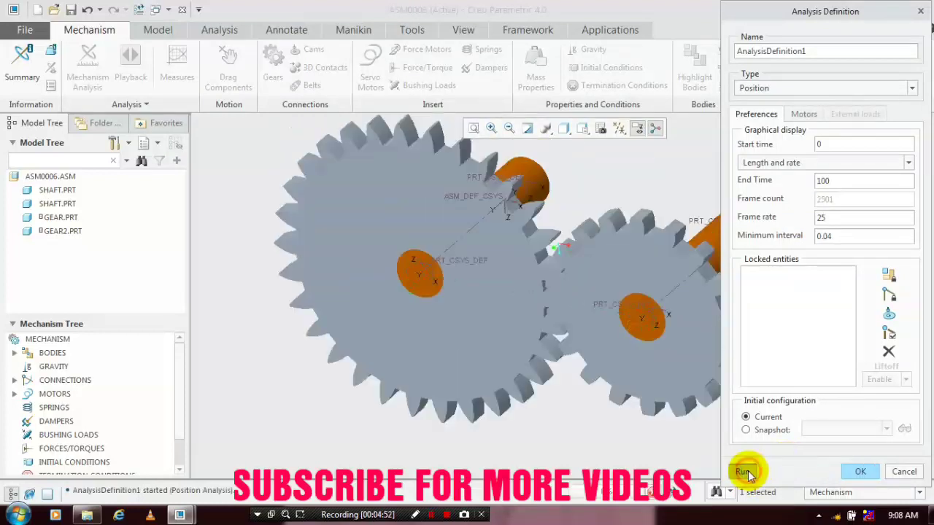